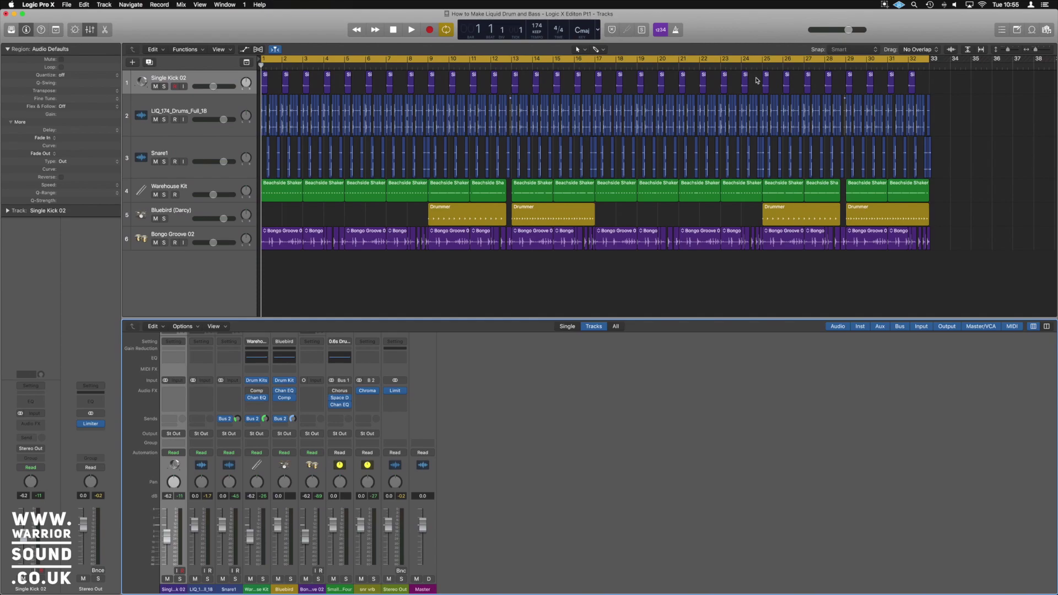
Step: Add a new Software Instrument track with Alchemy as its instrument
left_click(693, 265)
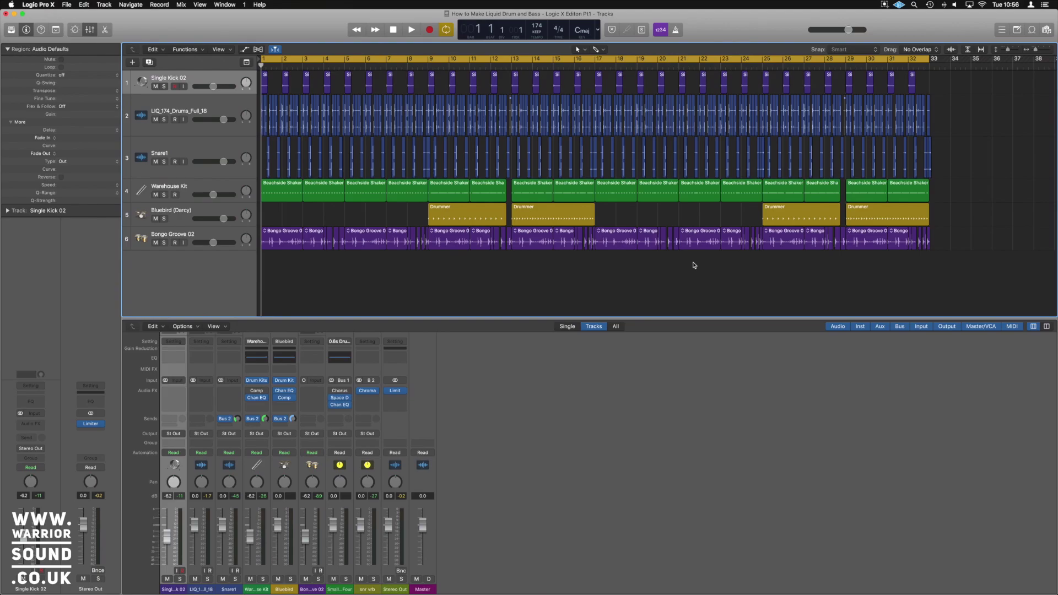
left_click(132, 62)
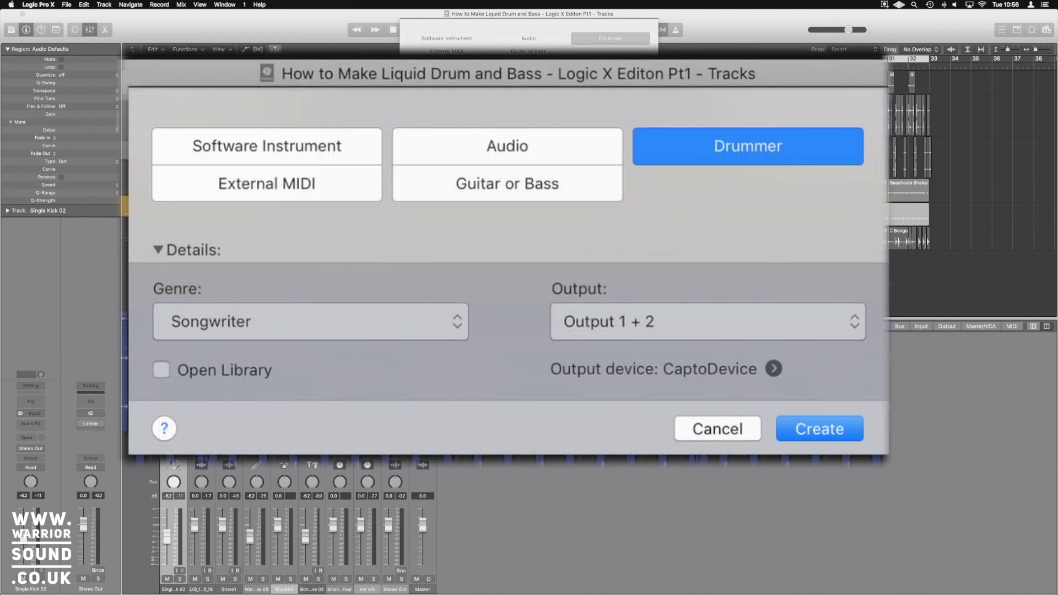
left_click(441, 40)
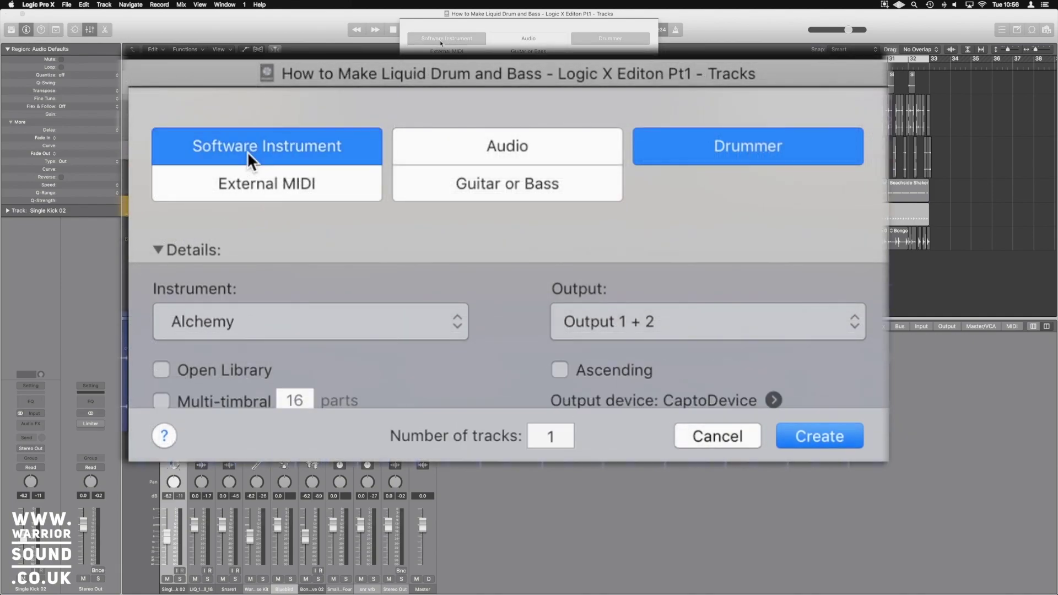
left_click(309, 331)
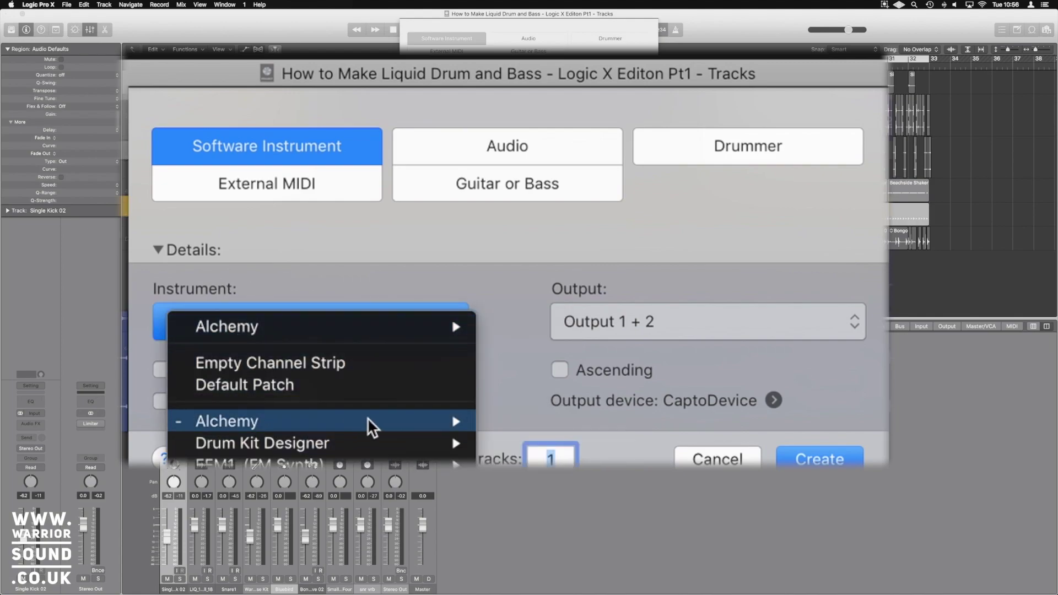
left_click(154, 325)
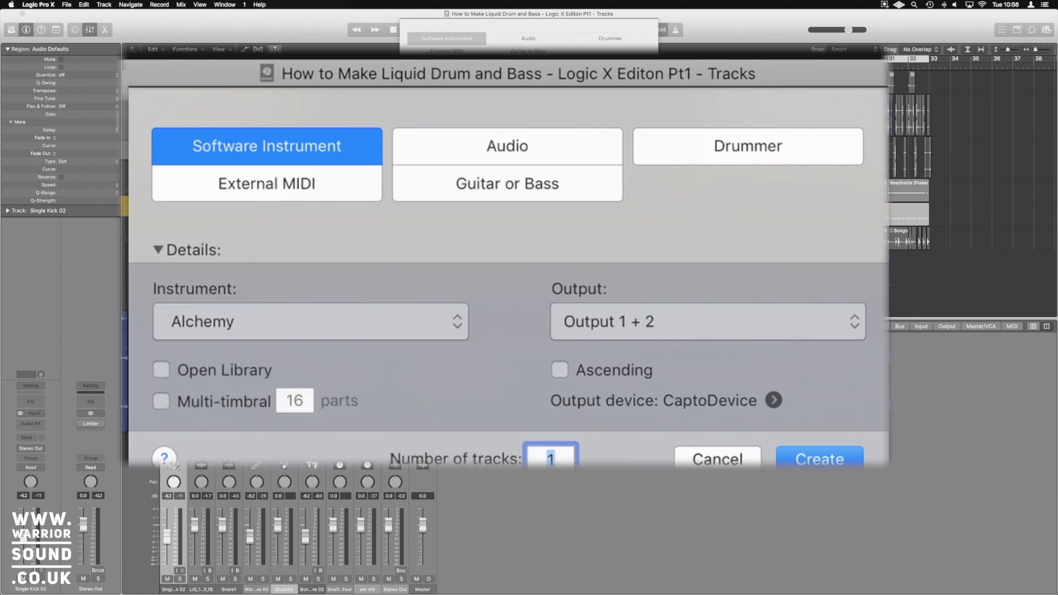
left_click(808, 462)
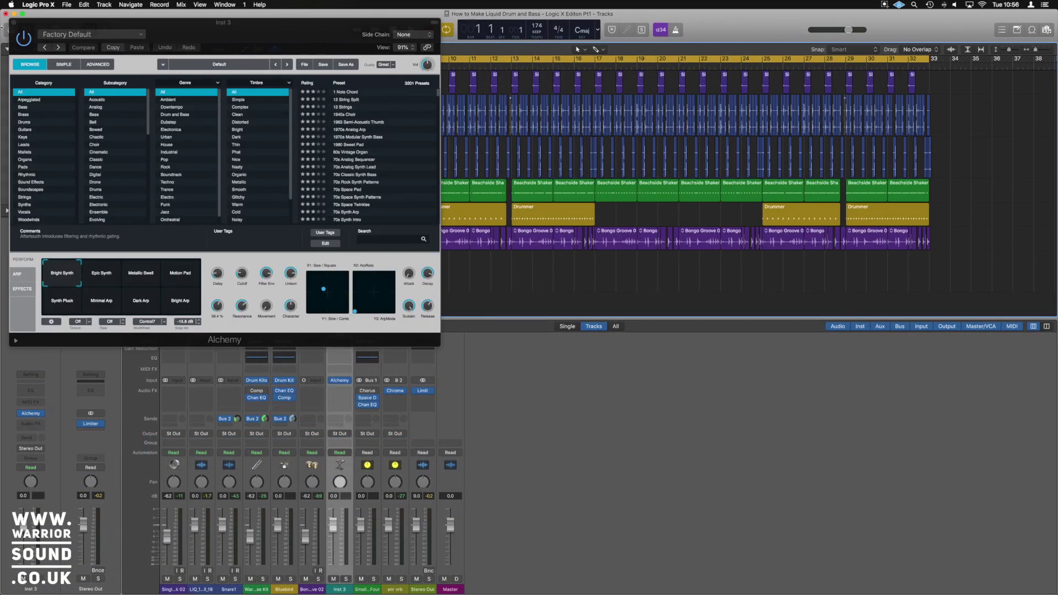
left_click(14, 23)
Step: Rename track 7 to 'white noise demo'
double_click(179, 267)
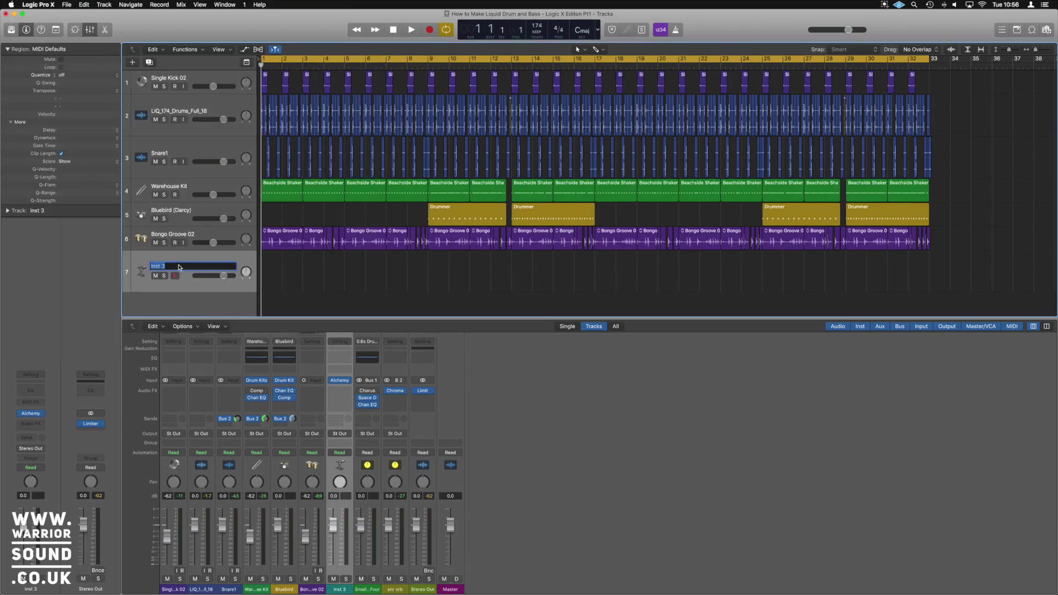
type("white noise ")
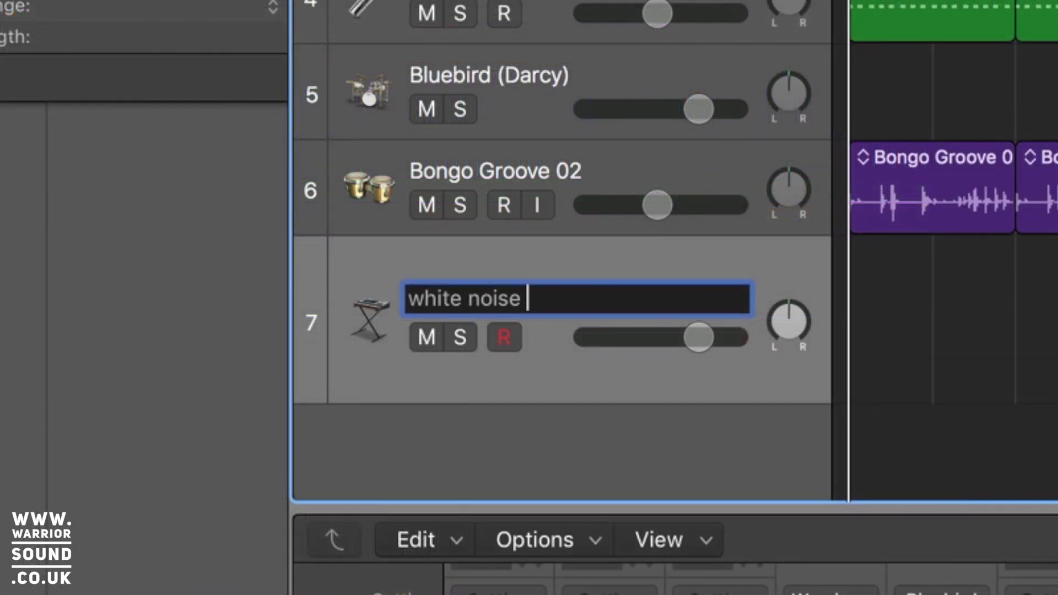
type("demo")
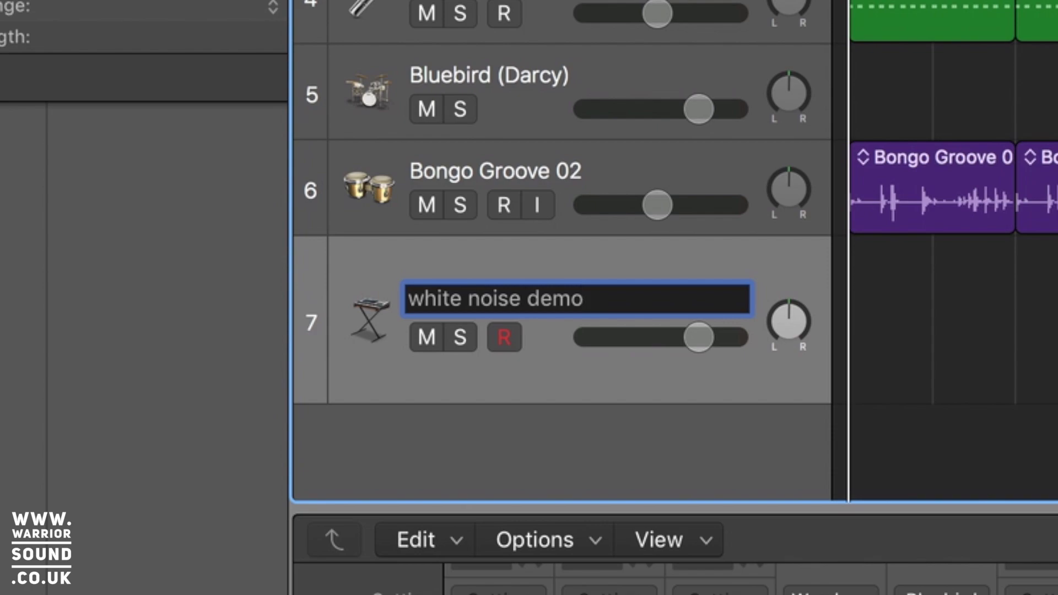
key("Return")
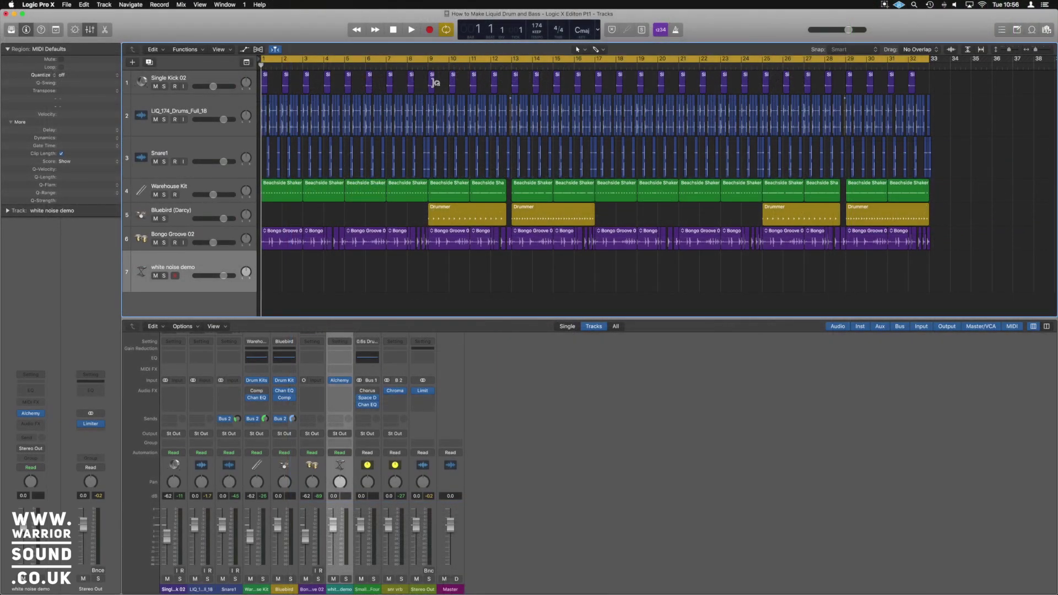
Step: Pencil a MIDI region at bar 29 on track 7 and extend it to bar 33
left_click(603, 49)
left_click(603, 51)
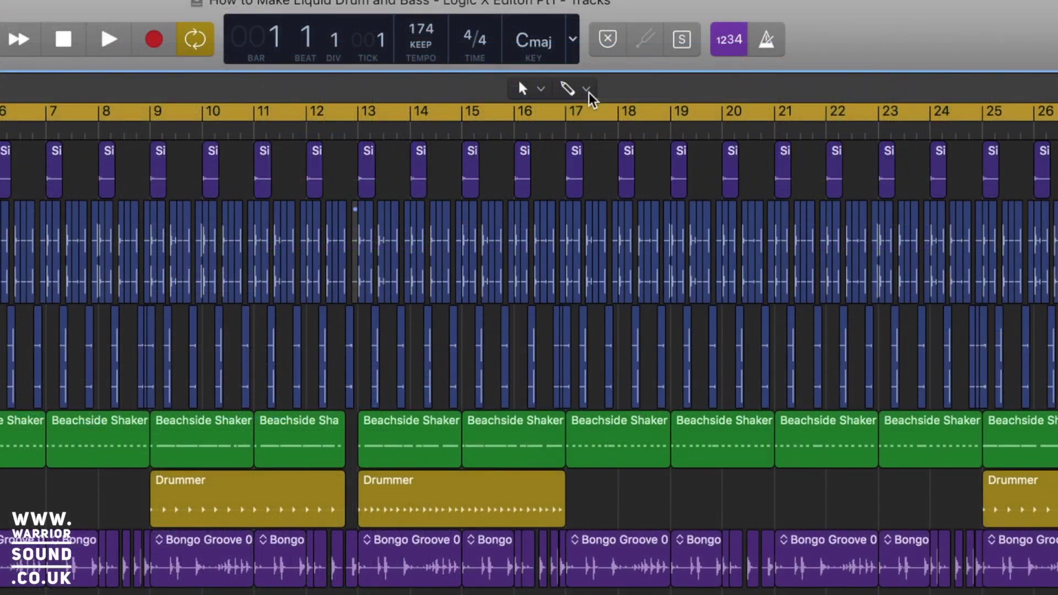
left_click(587, 91)
left_click(587, 91)
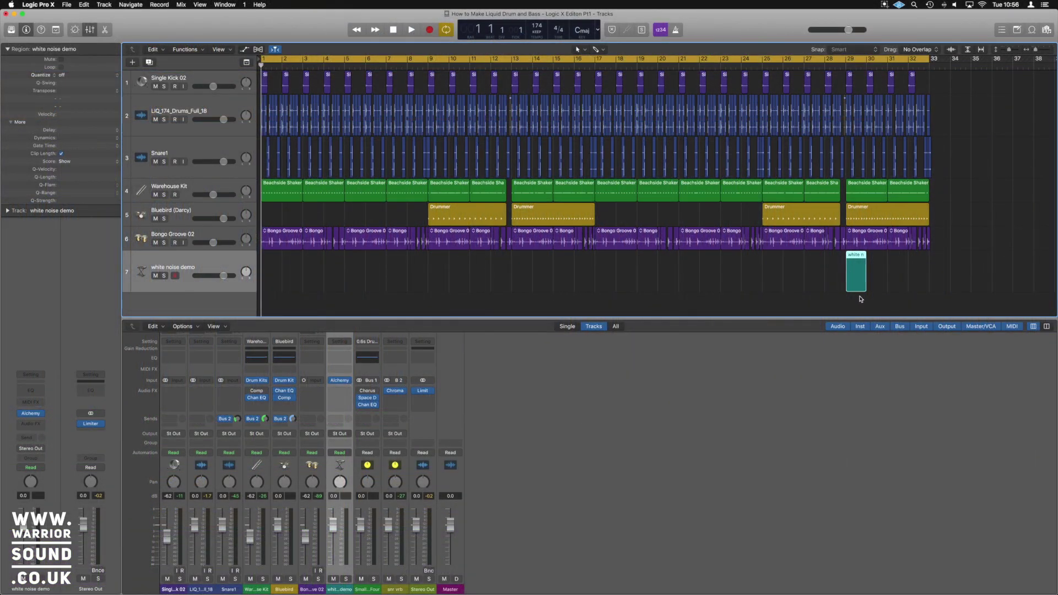
left_click_drag(865, 287, 928, 289)
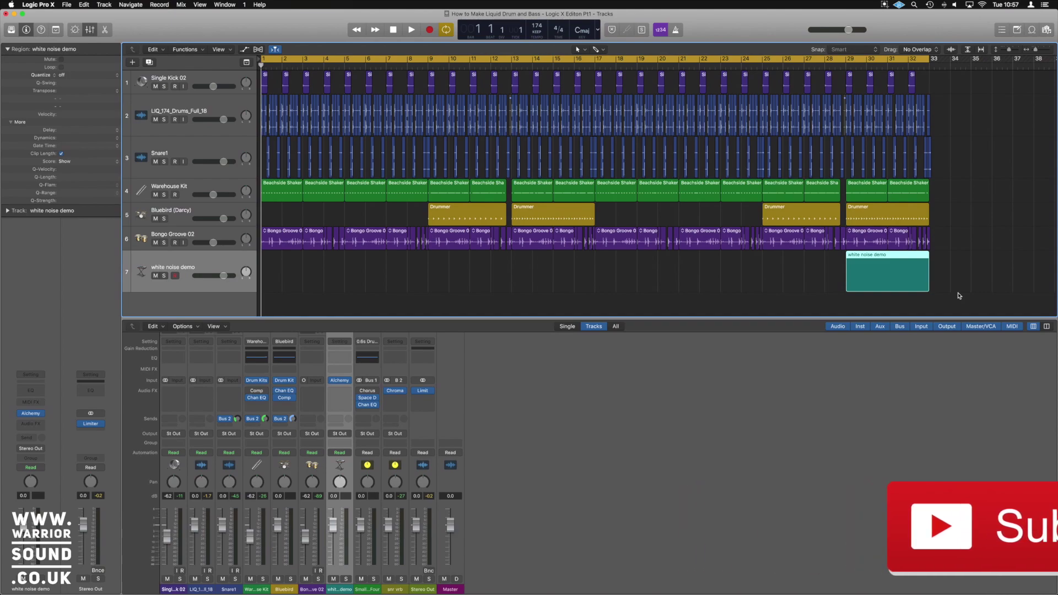
double_click(902, 258)
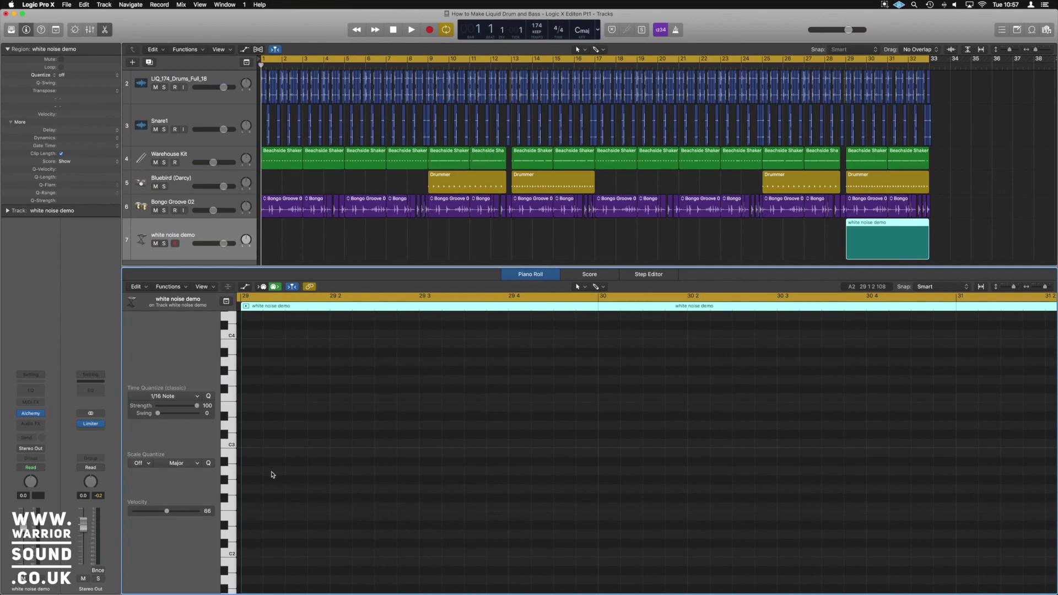
Step: Add a C3 note at bar 29, cycle bars 29–33, and stretch the note across the region
left_click(233, 444)
left_click(233, 443)
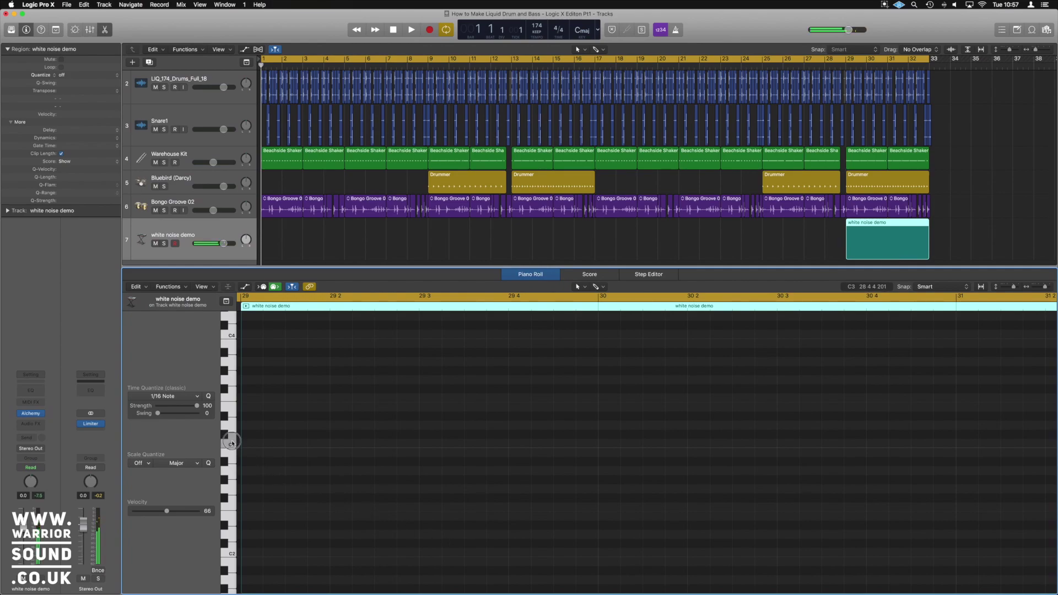
left_click(246, 446, "super")
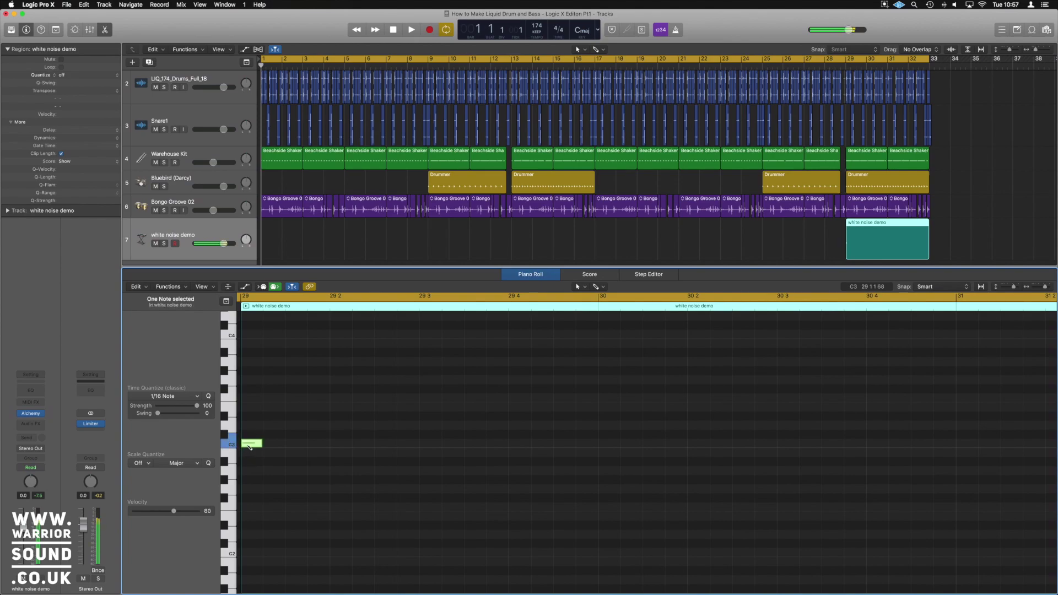
scroll(295, 423, "down", 5)
scroll(296, 423, "left", 5)
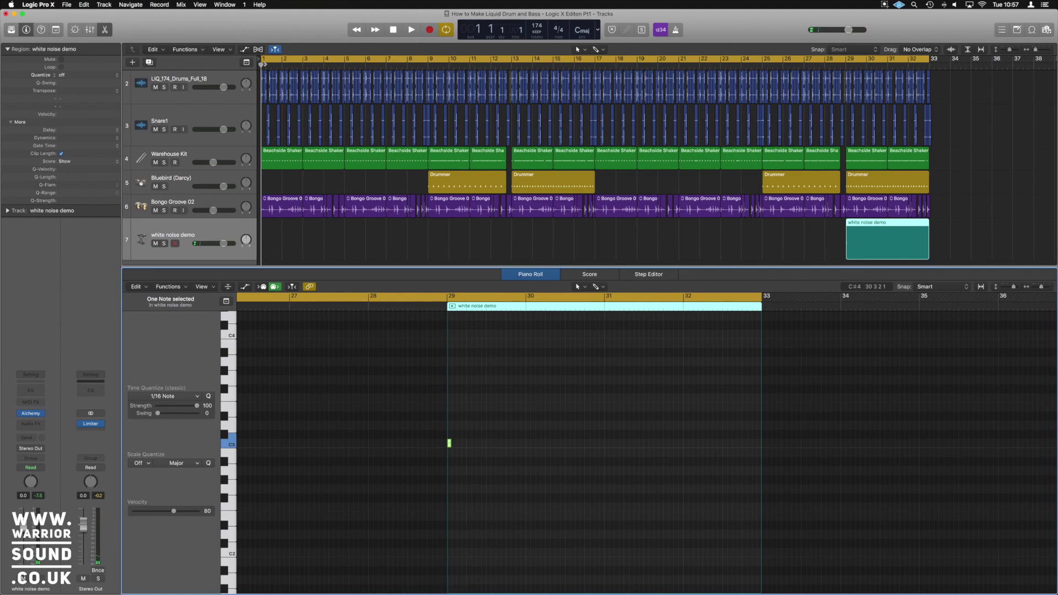
left_click(855, 97)
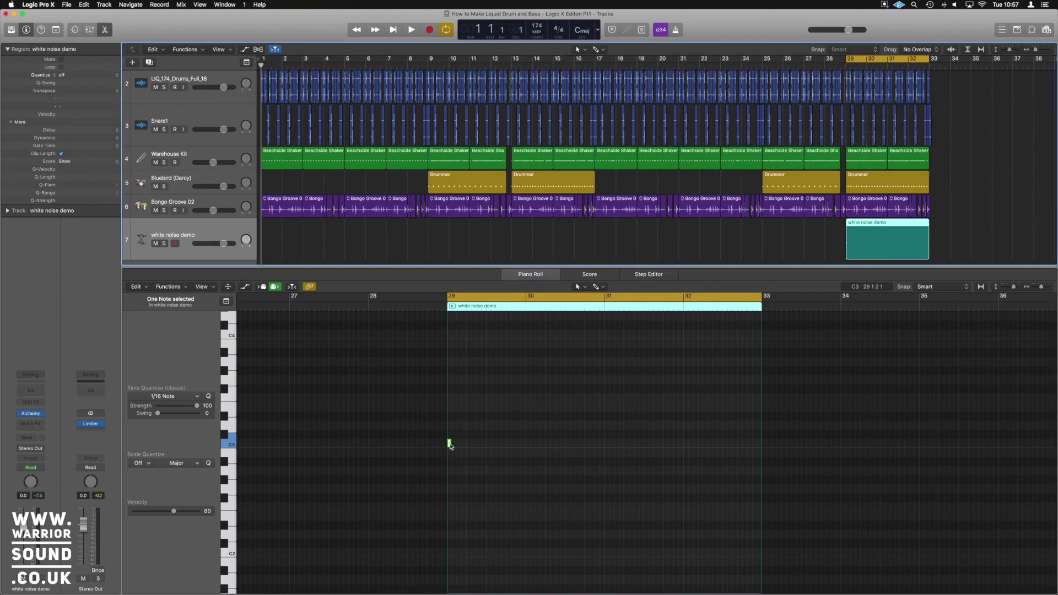
left_click_drag(448, 443, 761, 466)
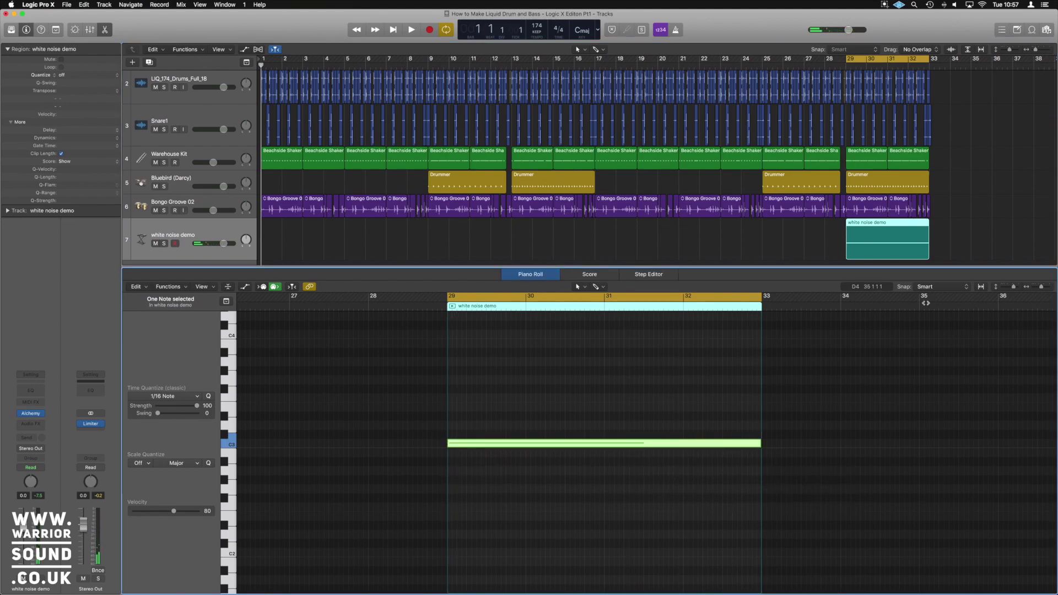
key("p")
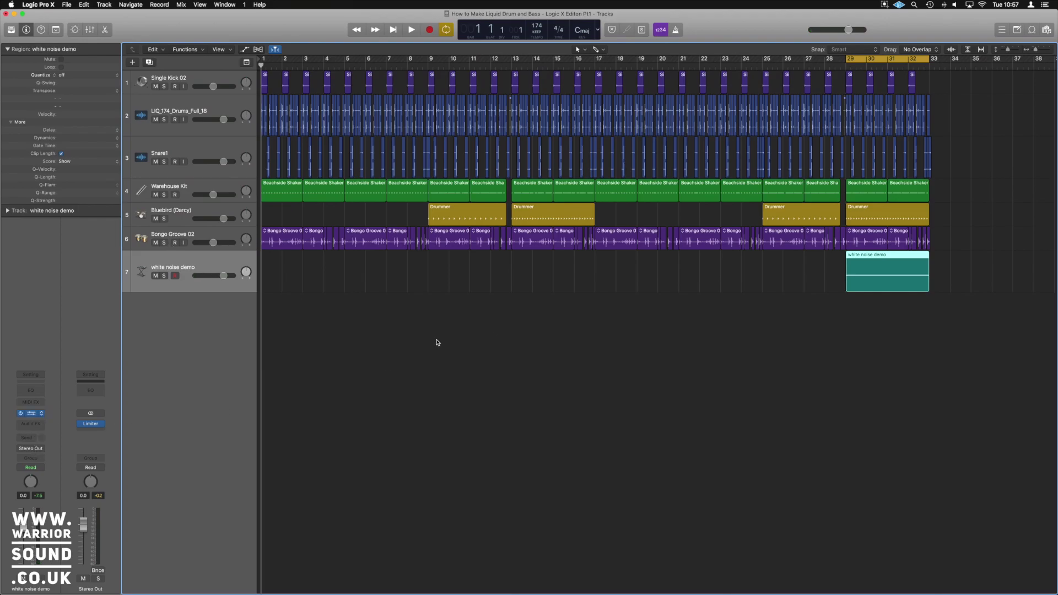
key("v")
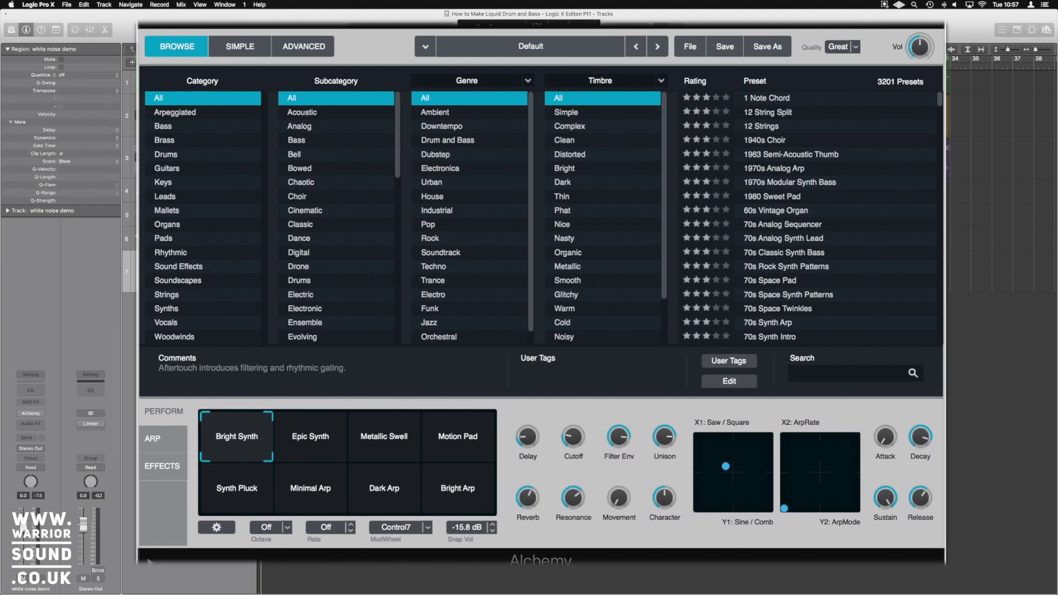
Step: Initialize the Alchemy preset and switch source A from the saw oscillator to white noise
left_click(692, 47)
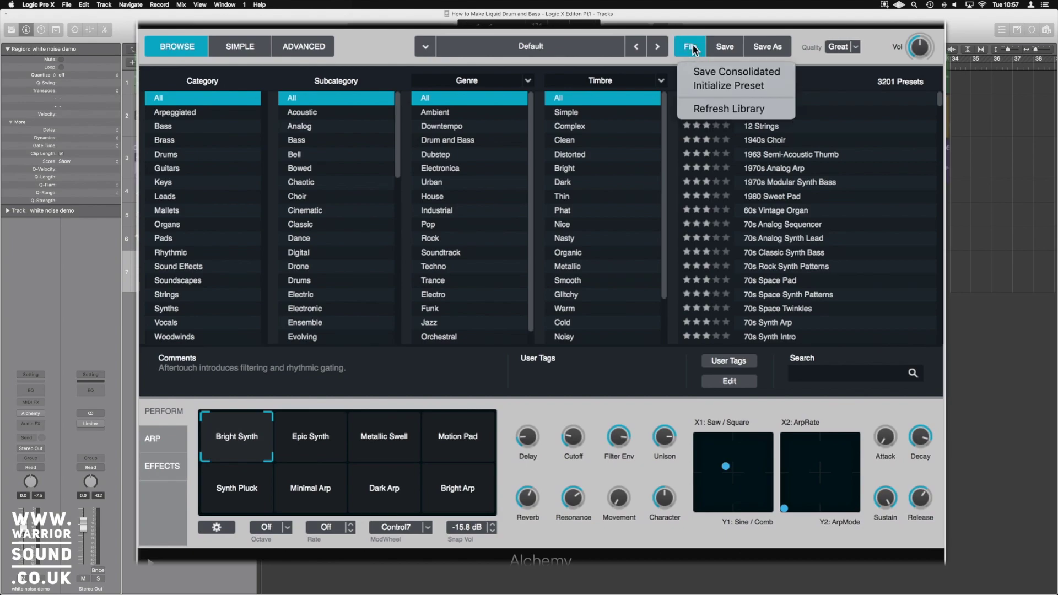
left_click(711, 86)
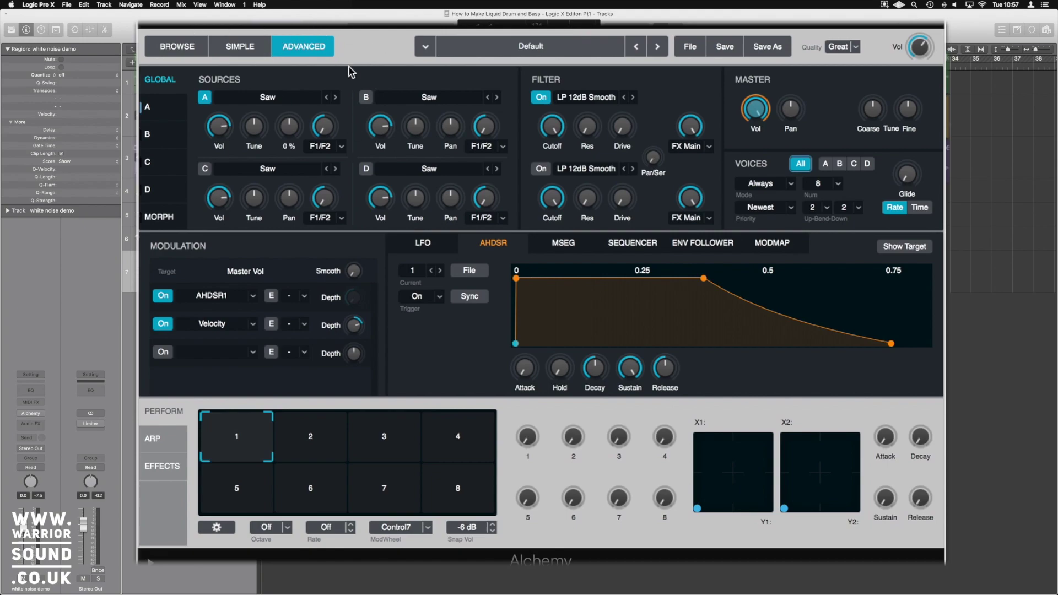
mouse_move(215, 110)
left_click(148, 108)
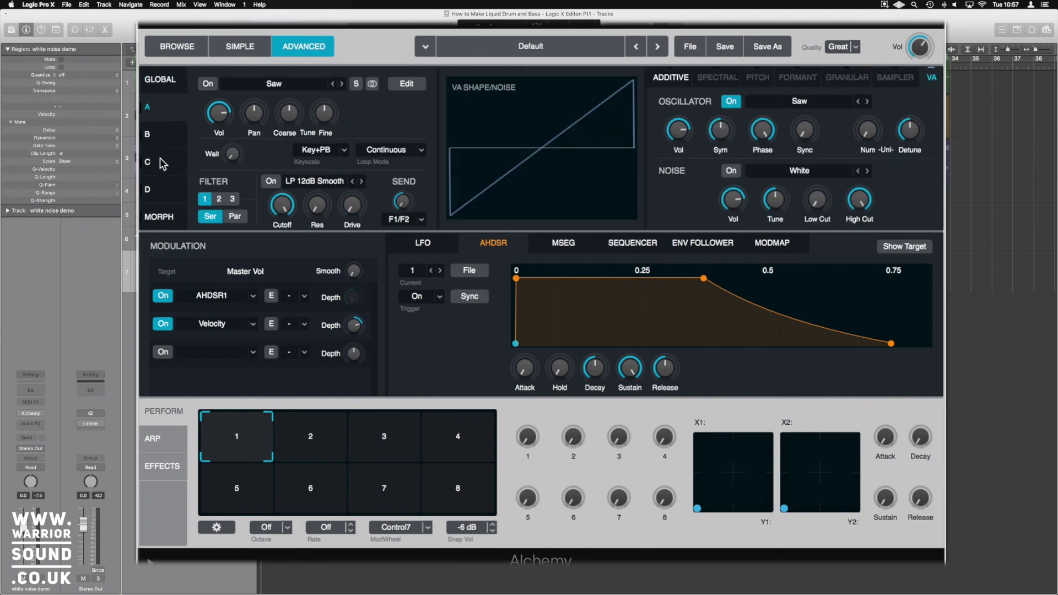
left_click(730, 102)
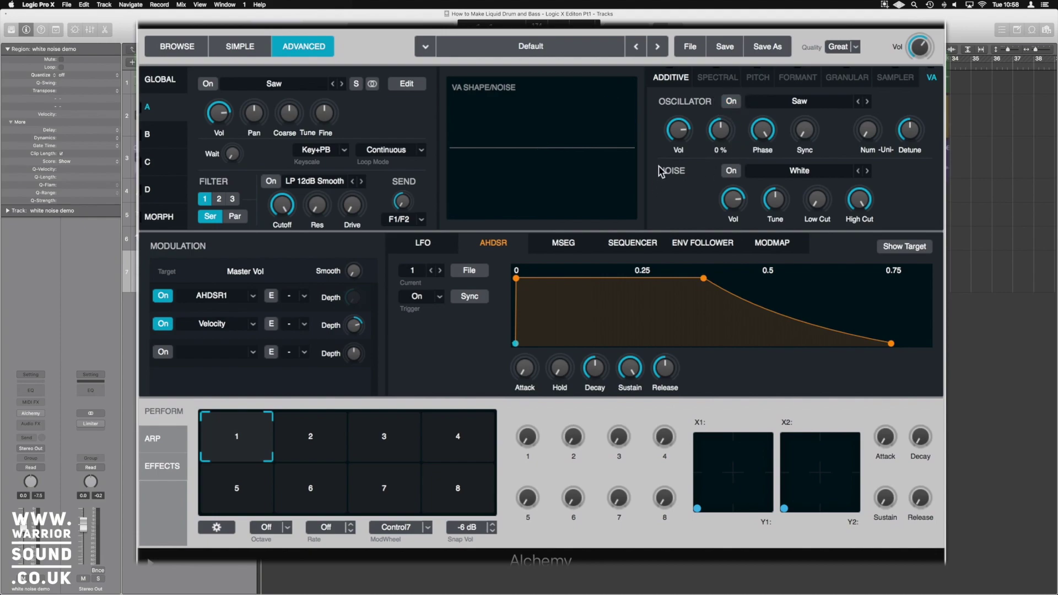
left_click(731, 171)
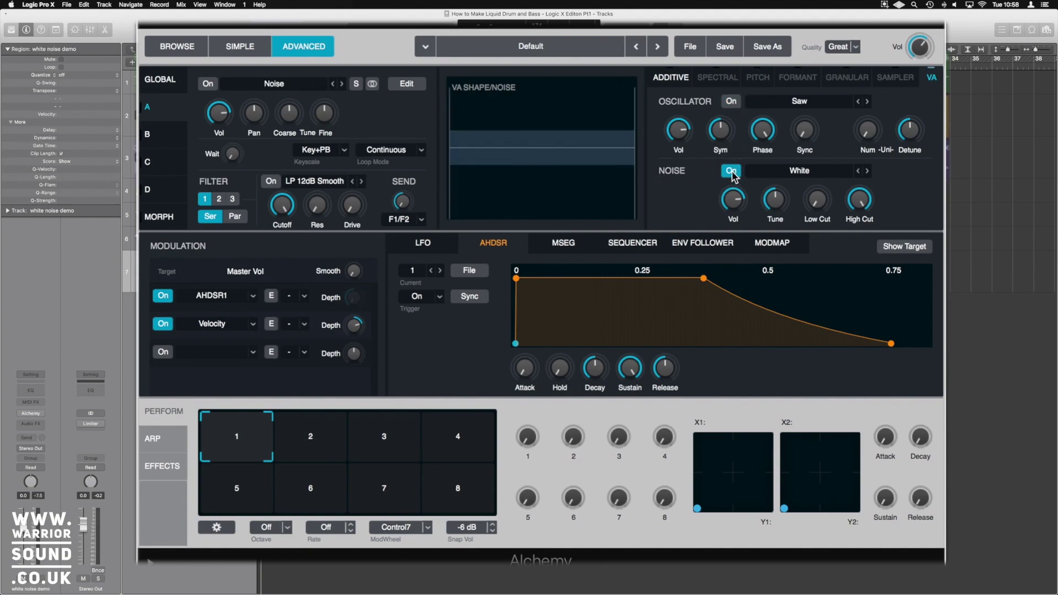
left_click(161, 79)
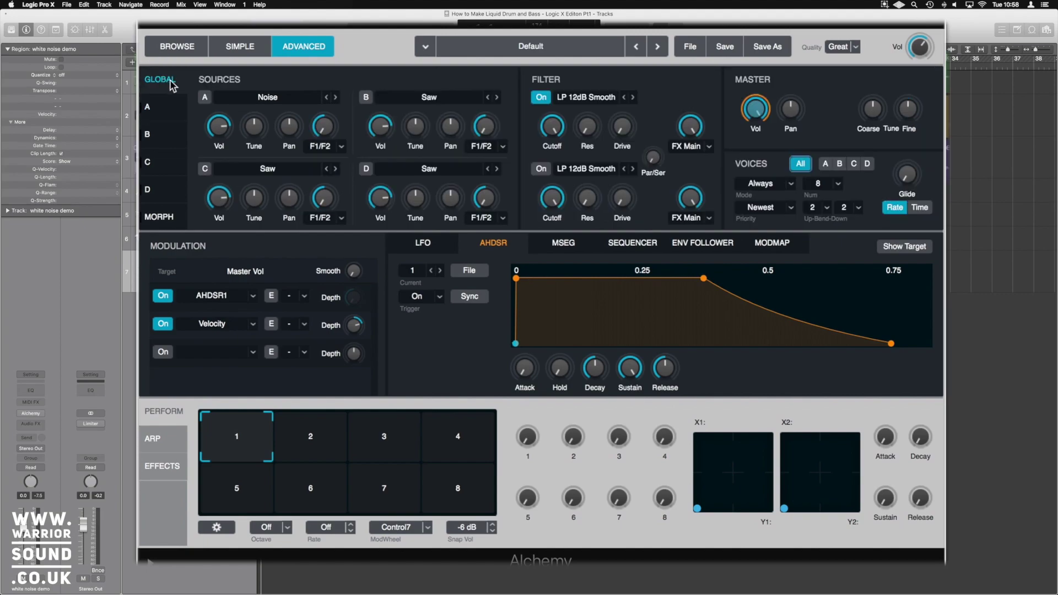
Step: Raise source A's noise low cut to 80 Hz in Alchemy
left_click(167, 113)
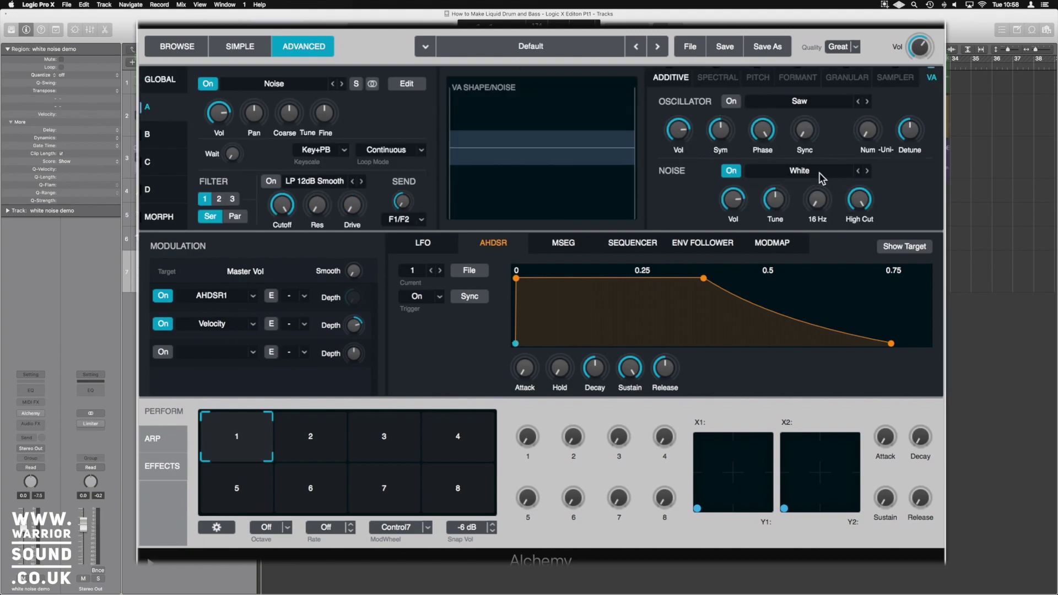
left_click(863, 211)
left_click_drag(817, 201, 866, 225)
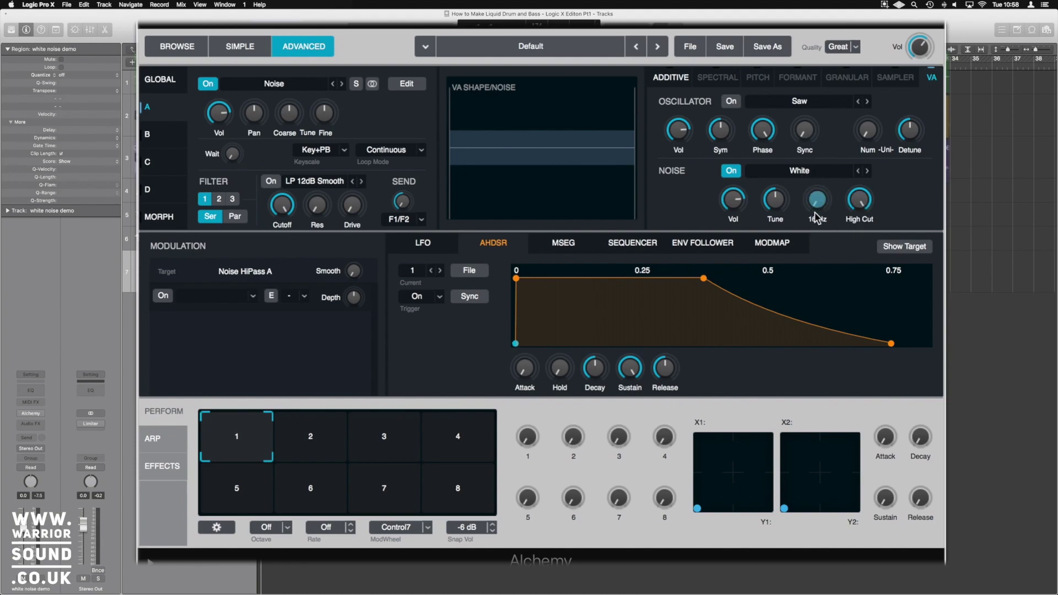
left_click_drag(817, 202, 814, 170)
left_click(163, 85)
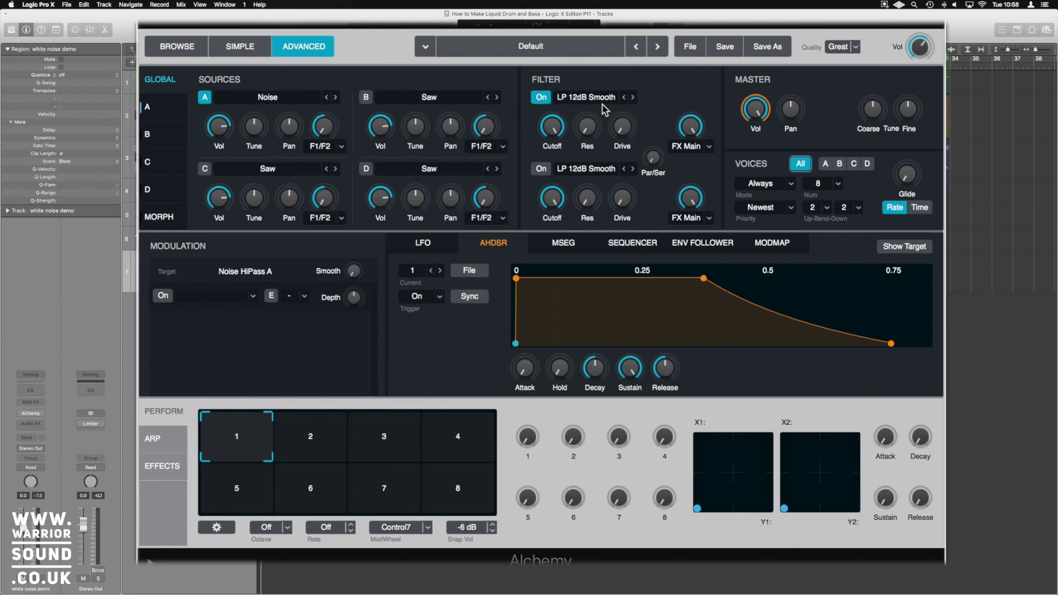
Step: Set Alchemy filter 1 to LP 24dB Edgy with cutoff at 76 Hz, then show the automation modes
left_click(584, 100)
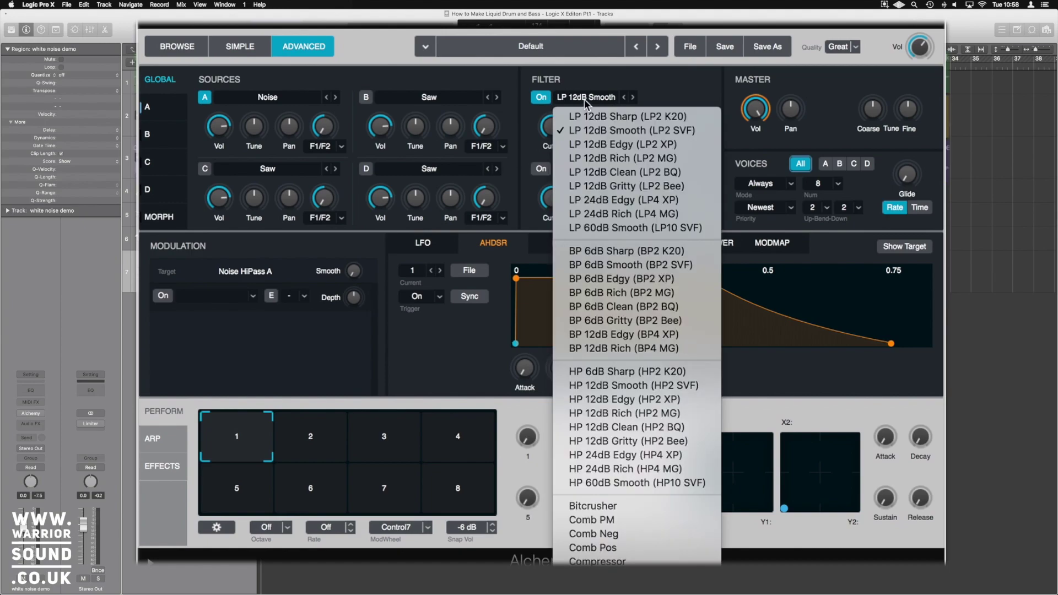
left_click(596, 200)
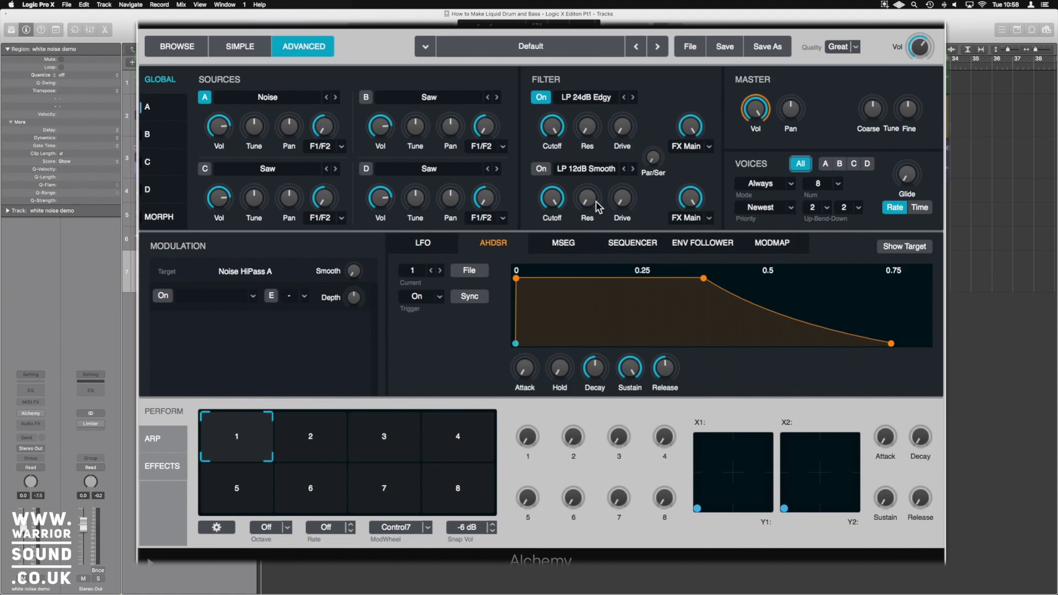
left_click_drag(552, 127, 564, 54)
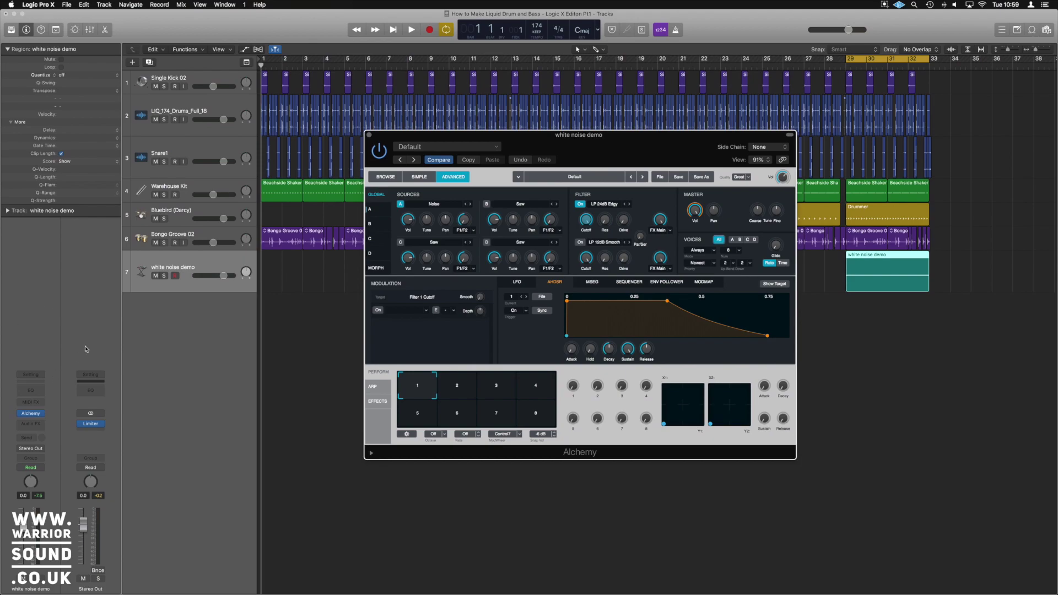
left_click(31, 467)
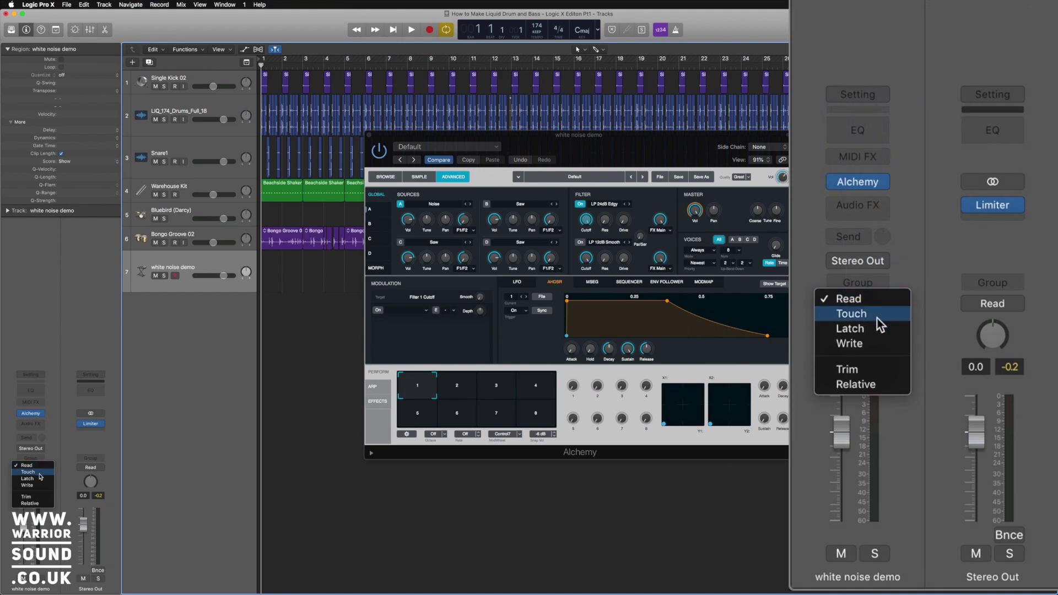
Step: Record filter knob automation in Touch mode during playback, then return the track to Read
left_click(39, 467)
left_click_drag(650, 156, 598, 156)
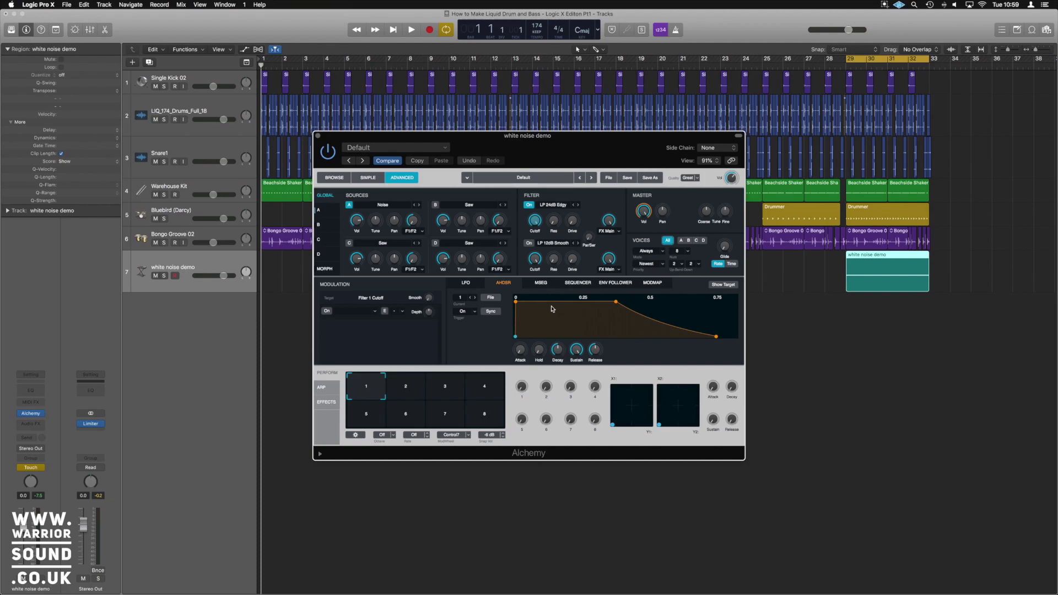
key("space")
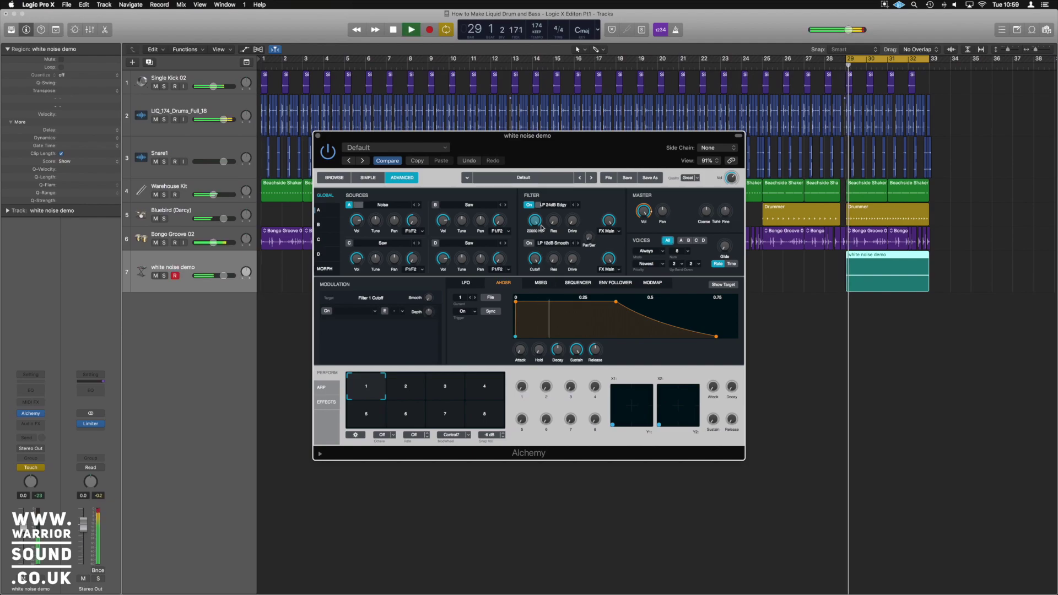
left_click(574, 223)
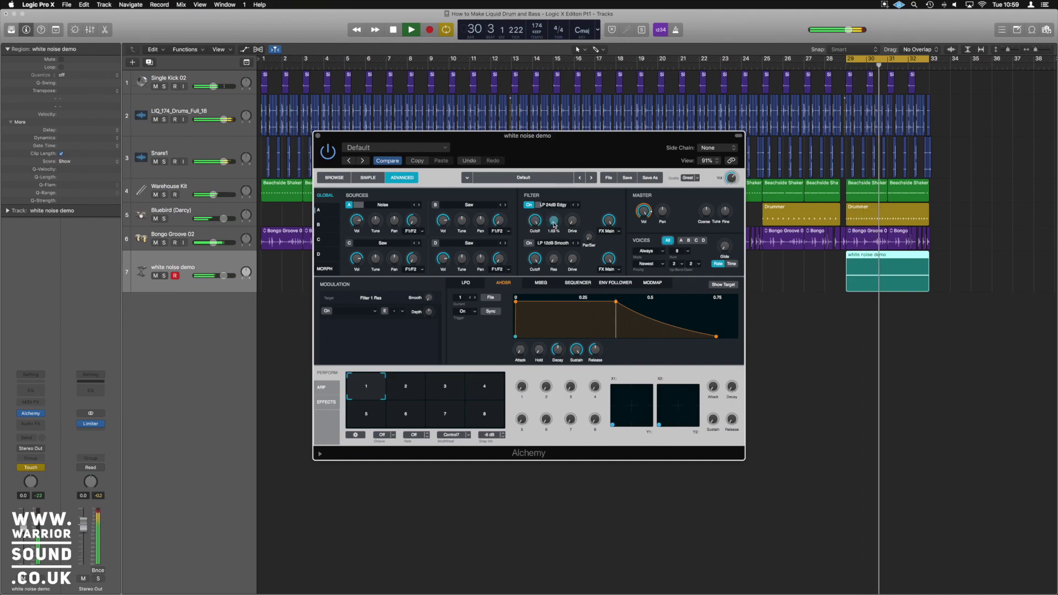
key("space")
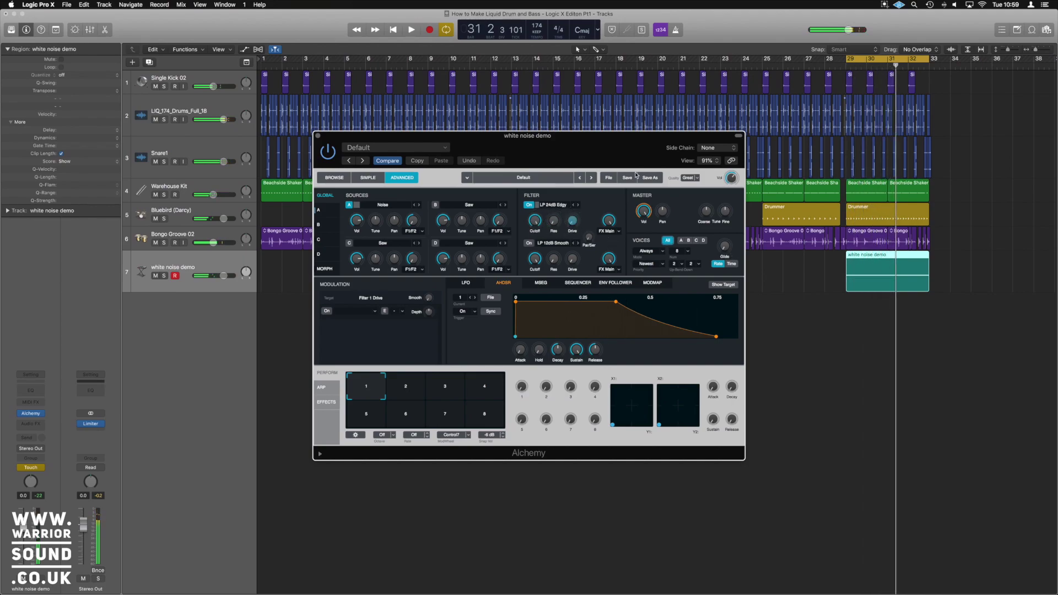
left_click(31, 467)
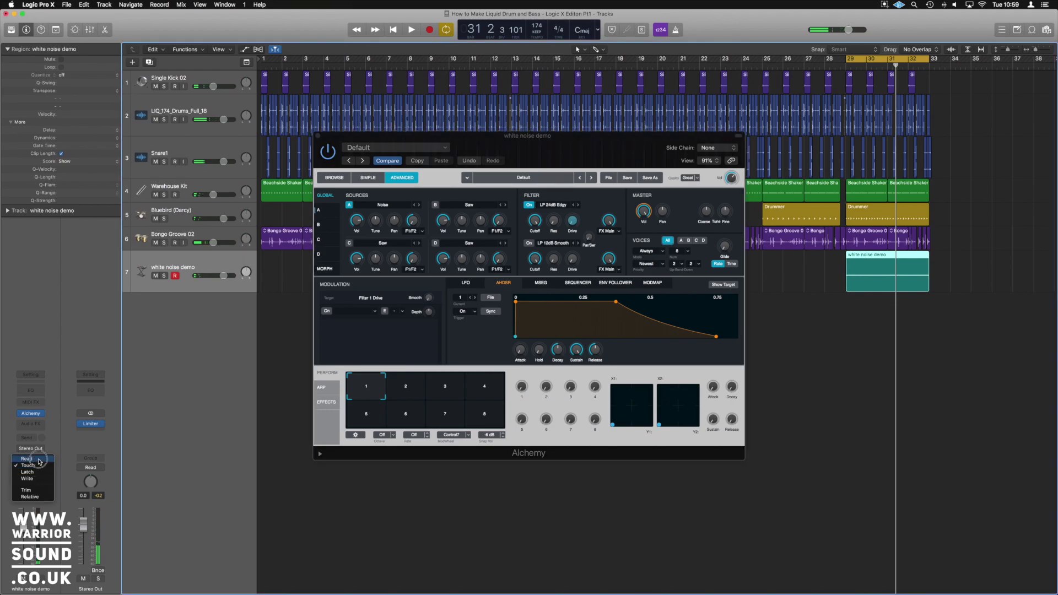
left_click(46, 460)
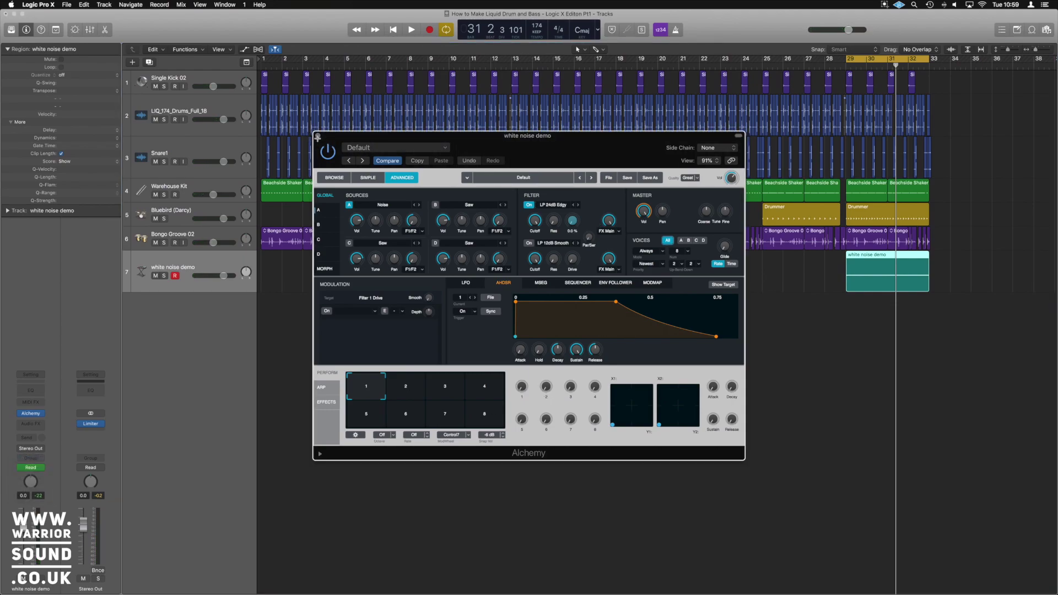
Step: Show automation and expand track 7's lanes to list its Filter 1 Cutoff, Res and Drive parameters
left_click(317, 136)
key("a")
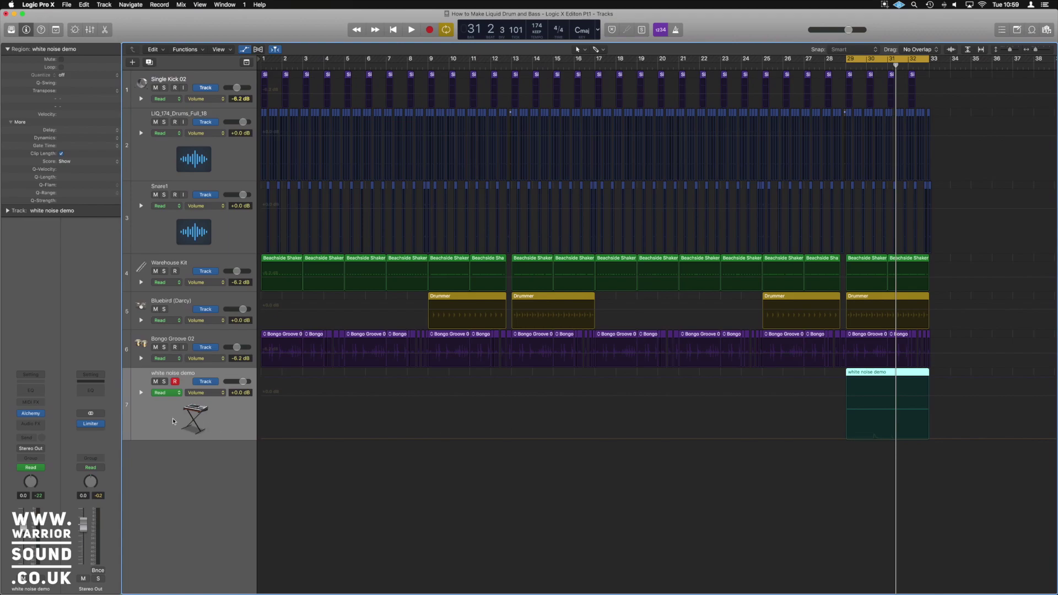
left_click(141, 395)
scroll(442, 395, "down", 2)
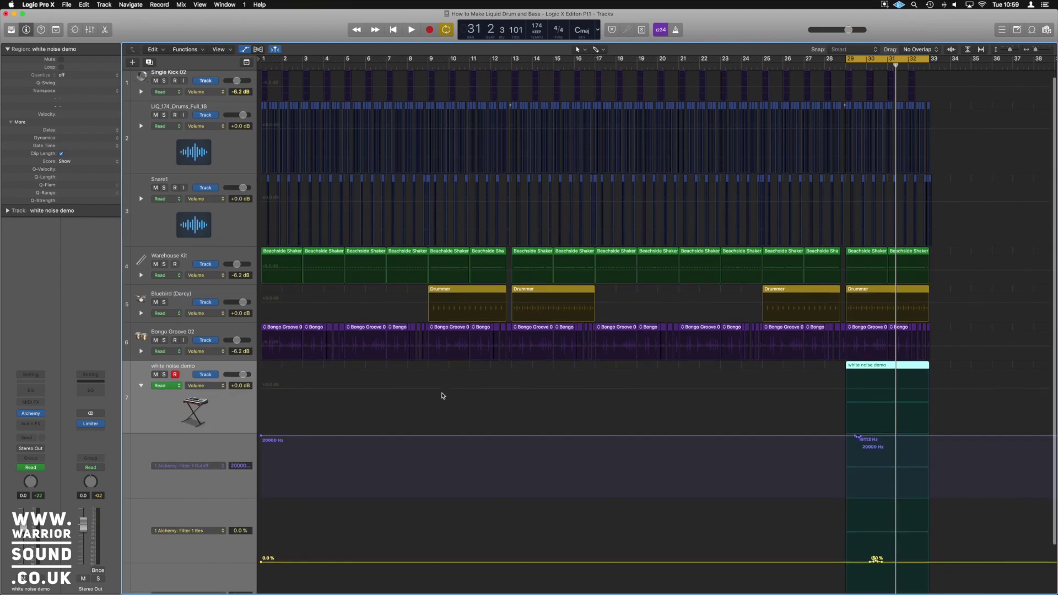
scroll(522, 398, "down", 3)
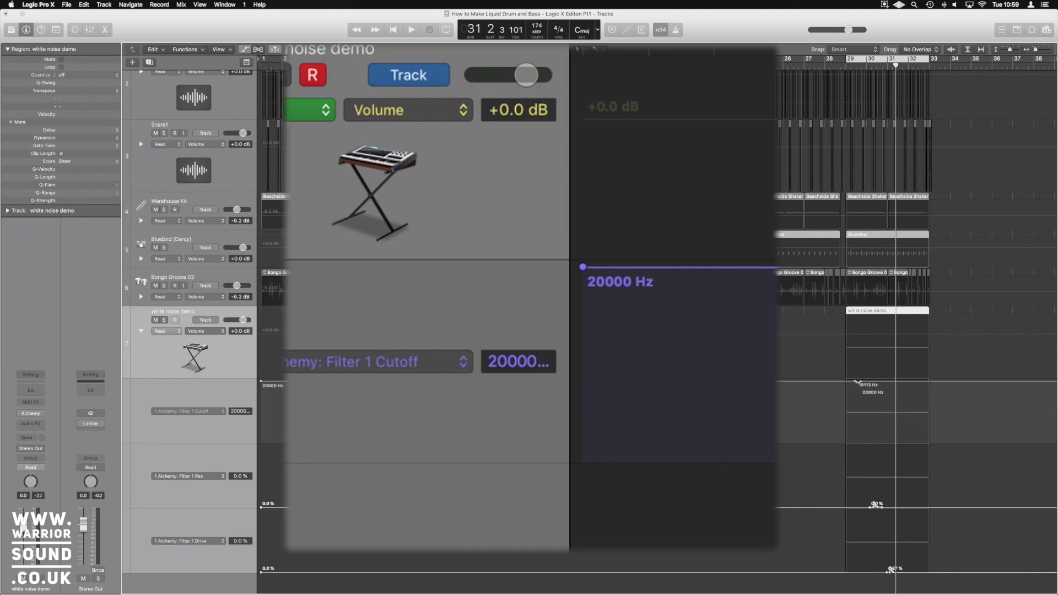
left_click(216, 411)
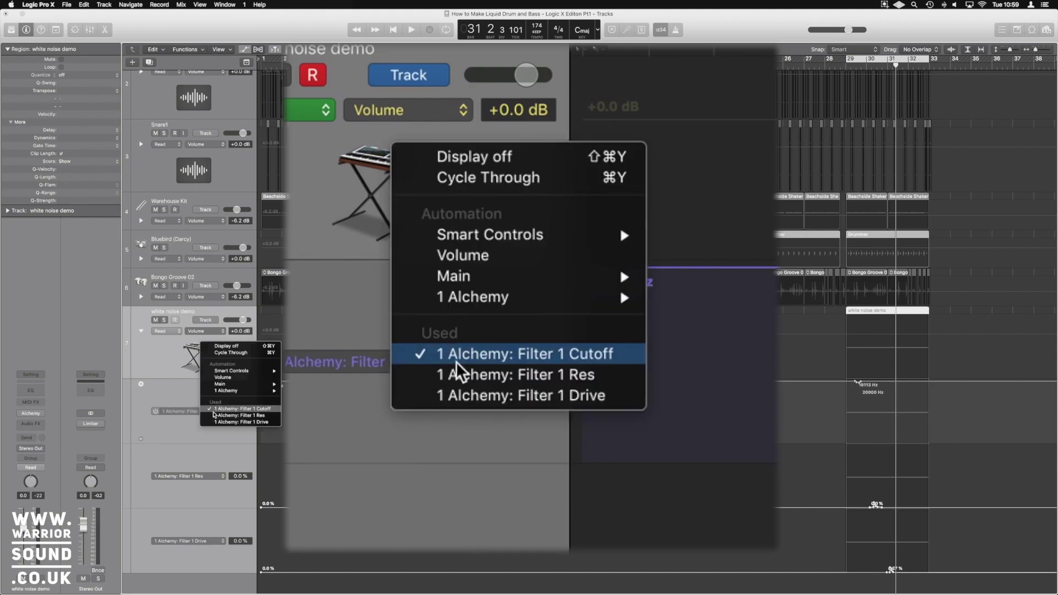
mouse_move(252, 392)
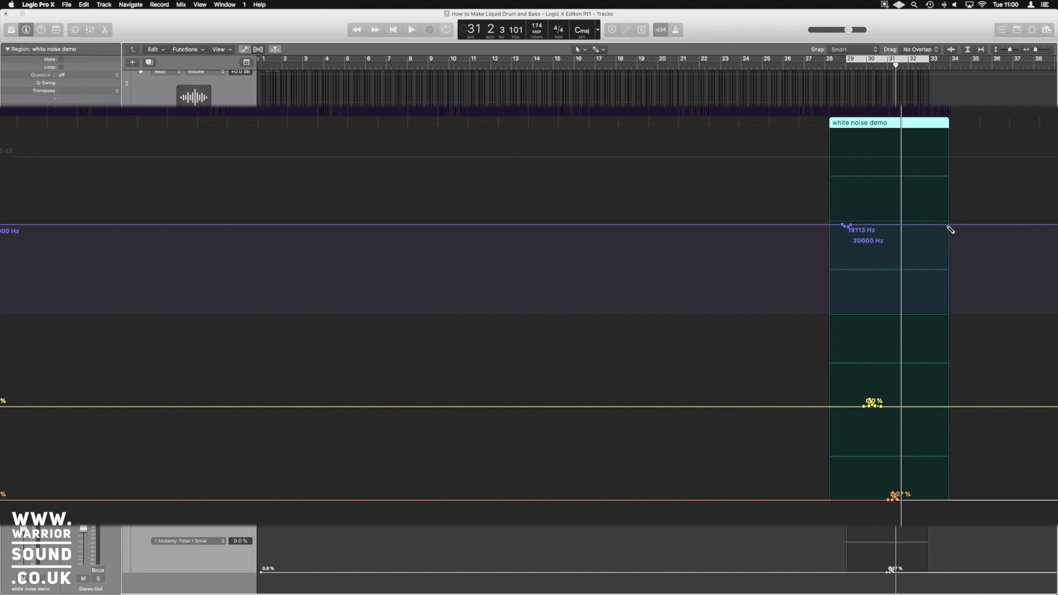
Step: Draw a rising cutoff sweep, falling resonance from 79.6% and rising drive curve, then play them back
mouse_move(950, 229)
left_mouse_down()
mouse_move(830, 295)
mouse_move(813, 318)
left_mouse_up()
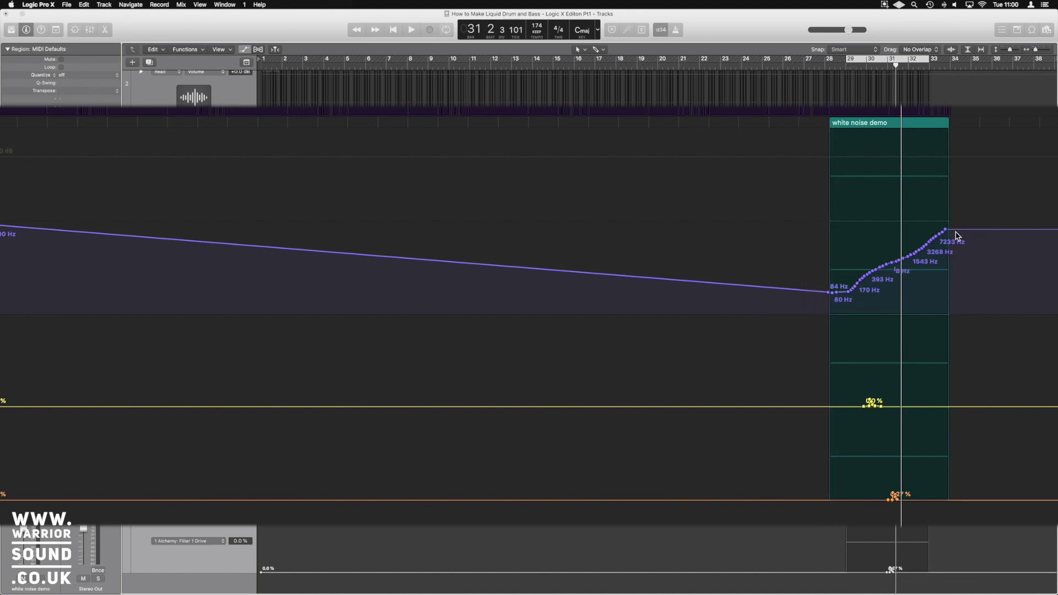
left_click_drag(944, 230, 948, 226)
mouse_move(835, 335)
left_mouse_down()
mouse_move(843, 358)
mouse_move(909, 413)
left_mouse_up()
mouse_move(945, 443)
left_mouse_down()
mouse_move(930, 480)
mouse_move(873, 499)
left_mouse_up()
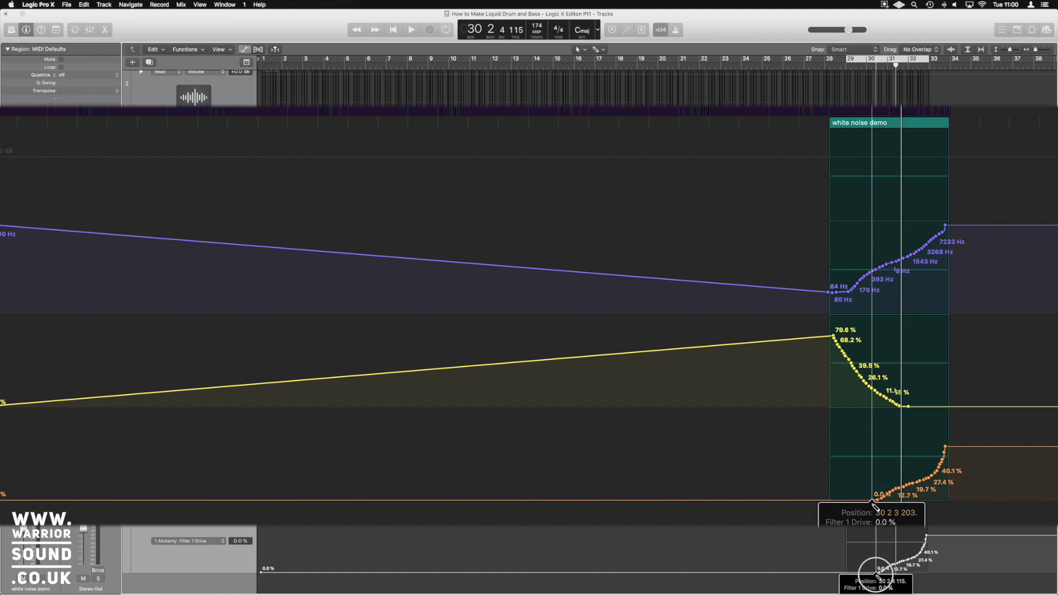
key("space")
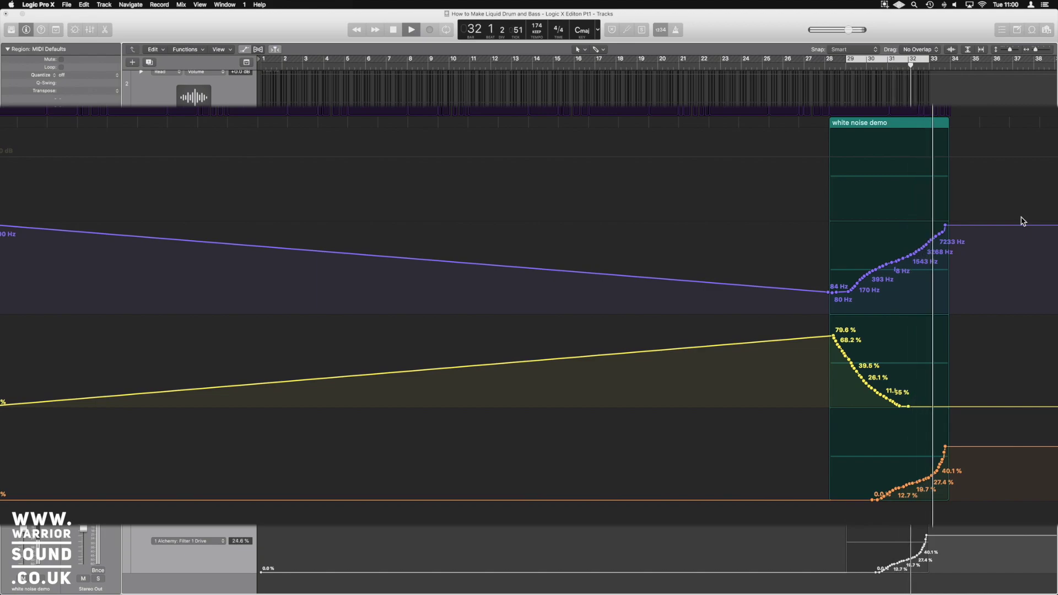
key("space")
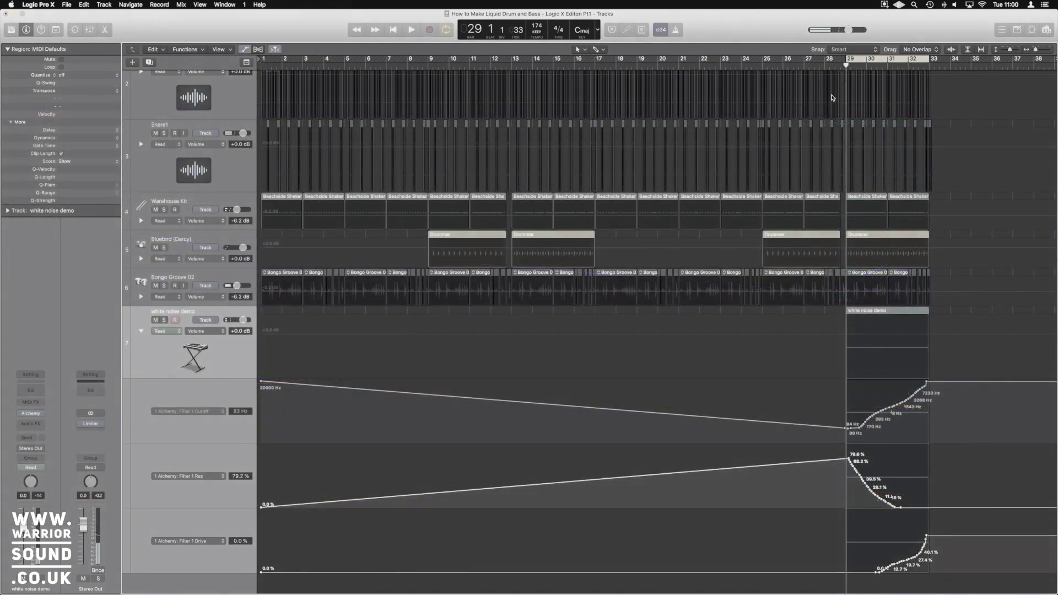
Step: Set the cycle to bars 16–33, play it through, then move its start to bar 25
key("z")
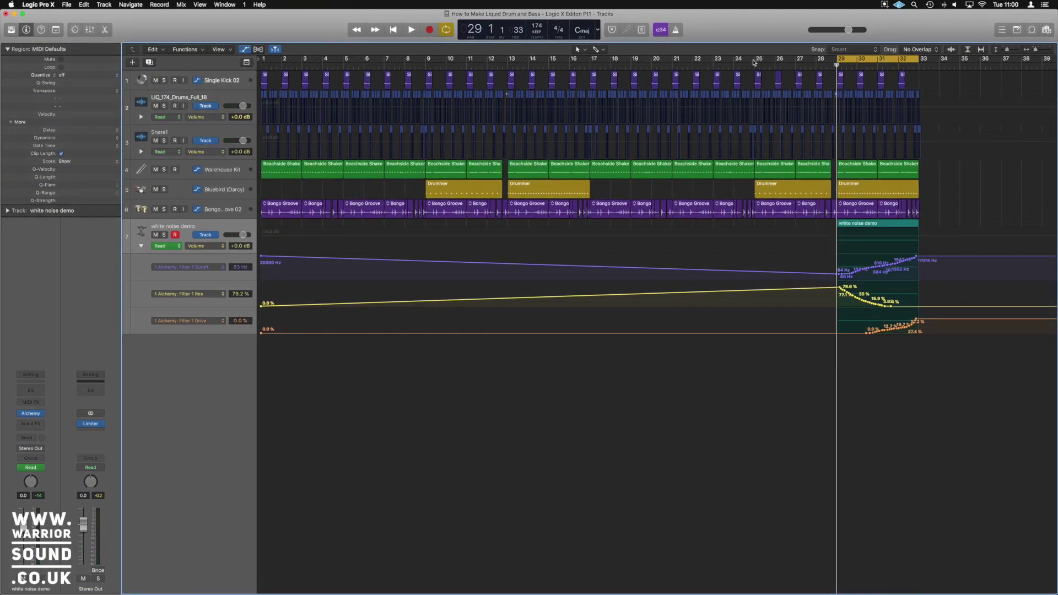
left_click_drag(574, 64, 945, 118)
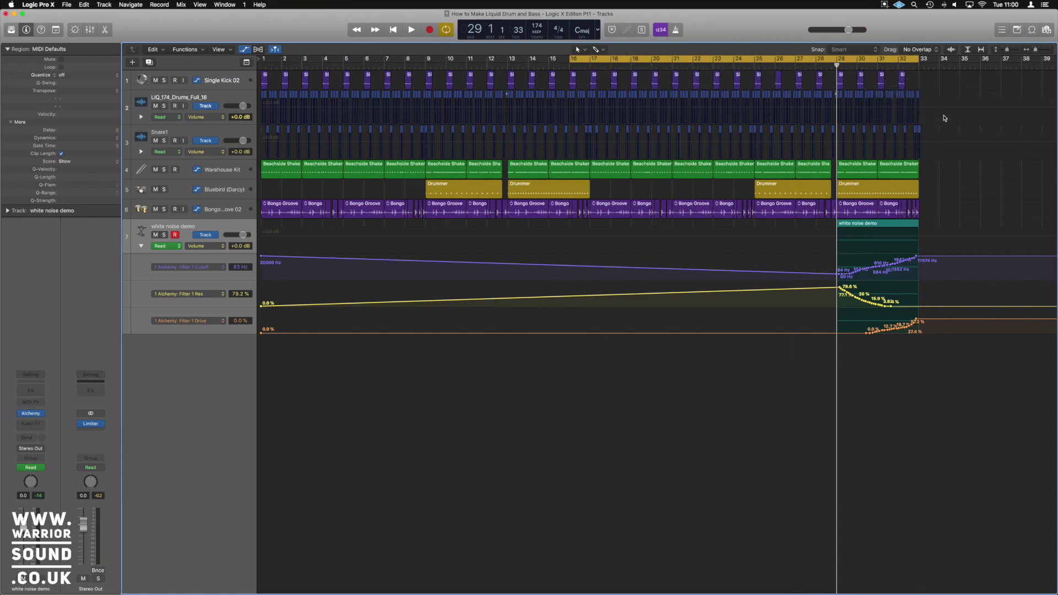
key("space")
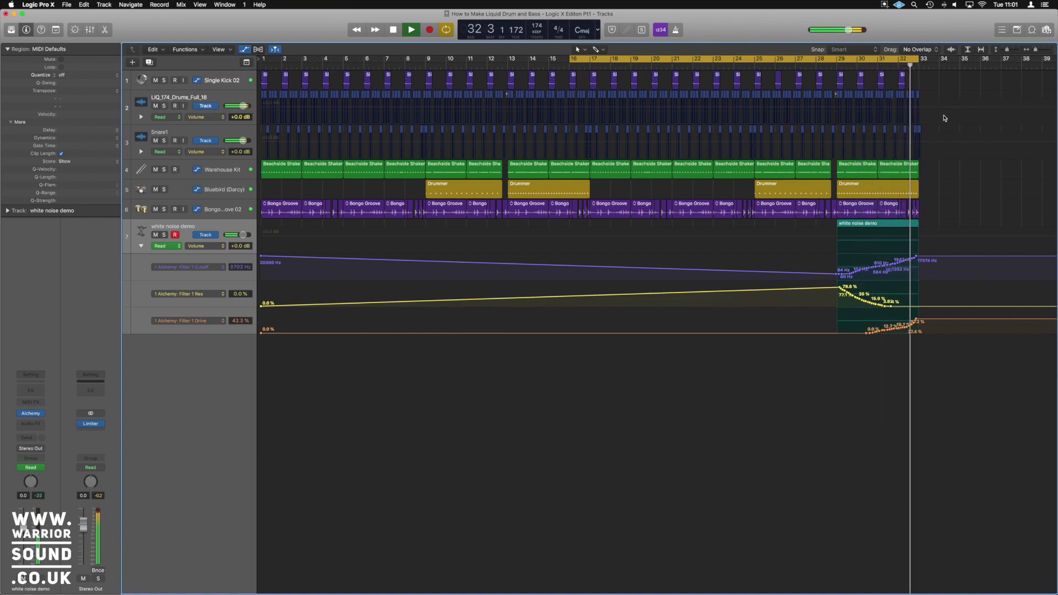
key("space")
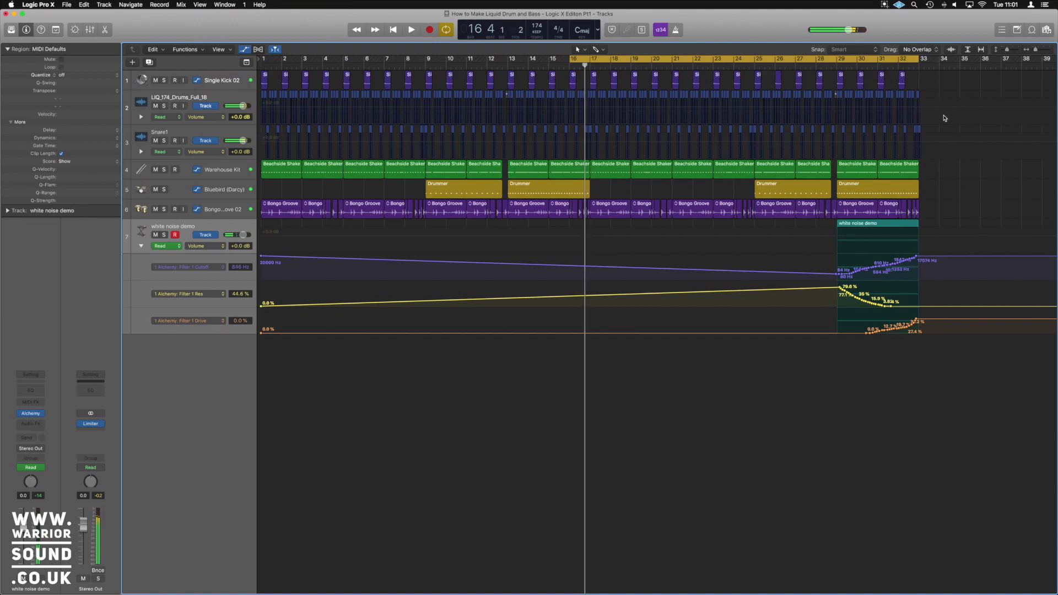
left_click_drag(571, 59, 757, 78)
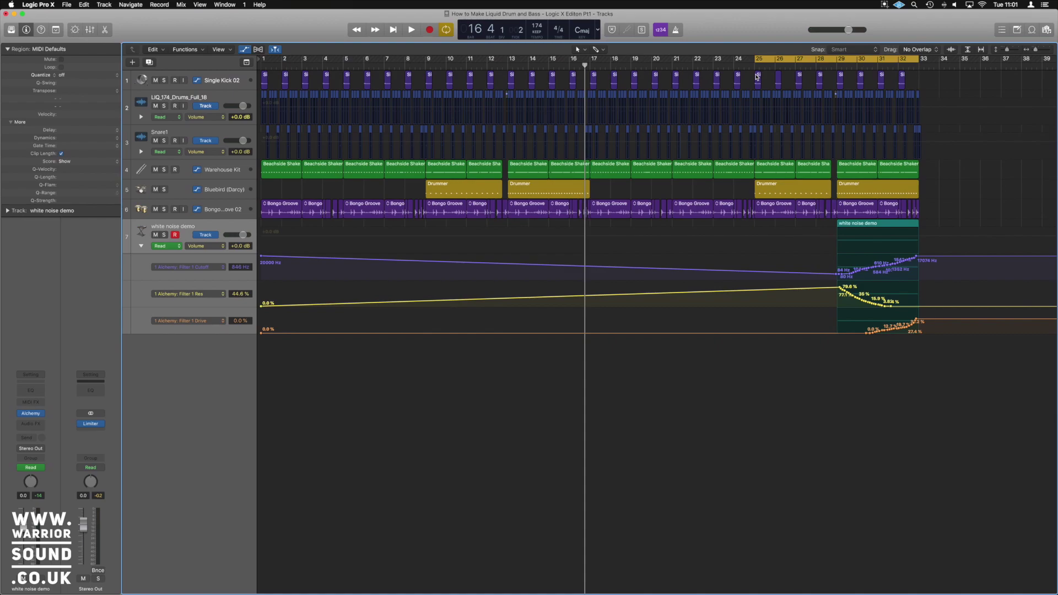
Step: Insert an Acoustic Reverb into the first slot of Alchemy's effects rack
left_click(32, 413)
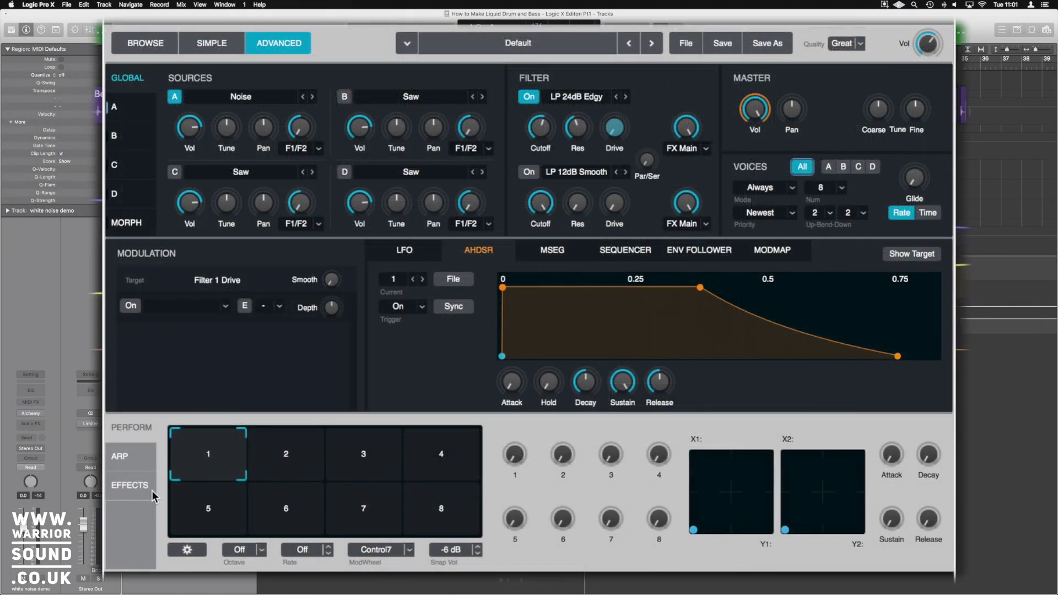
left_click(130, 484)
left_click(180, 462)
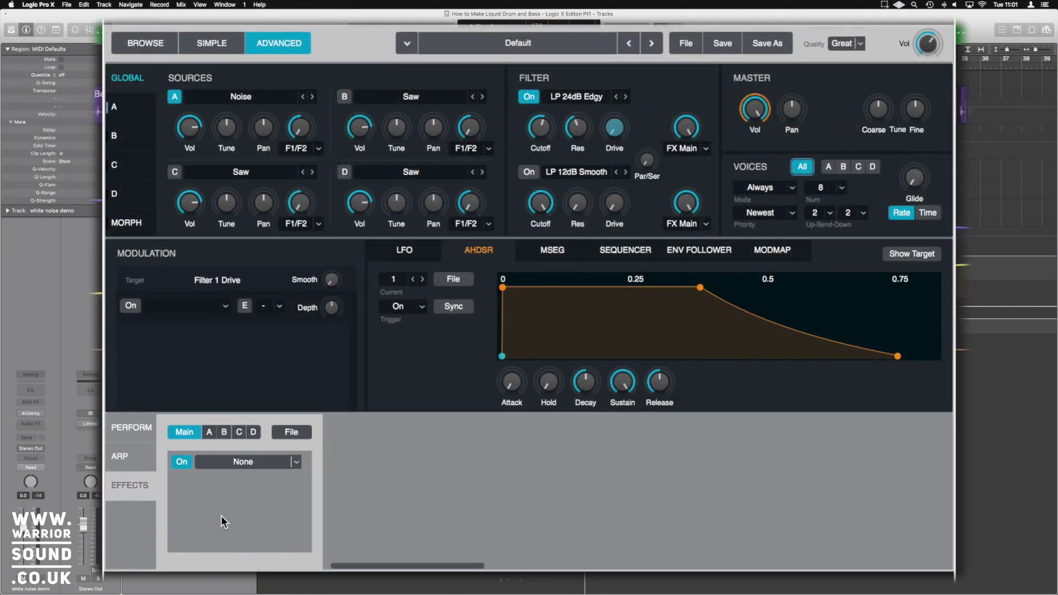
left_click(283, 463)
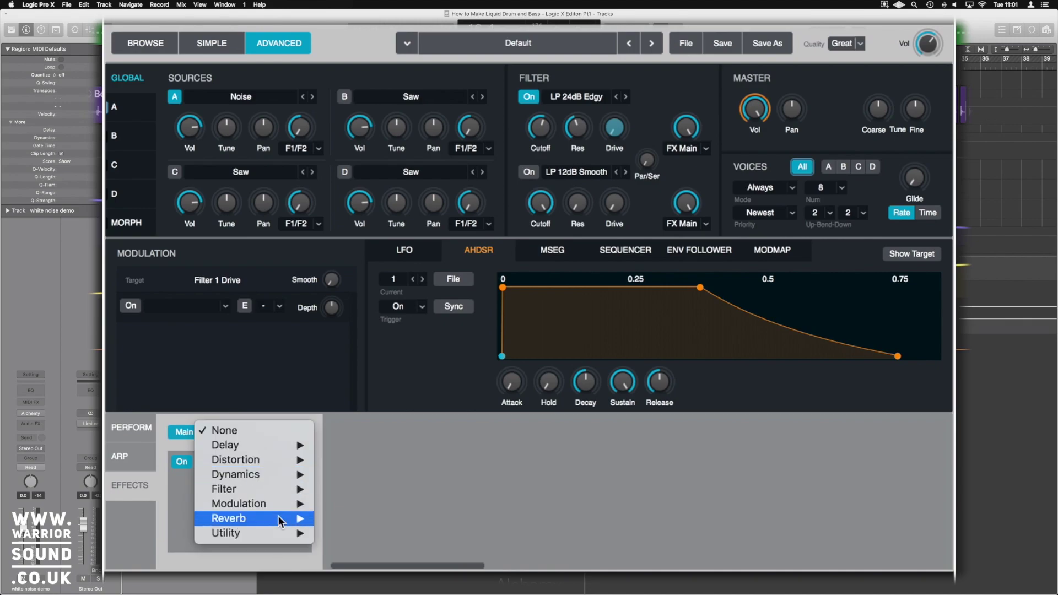
mouse_move(279, 518)
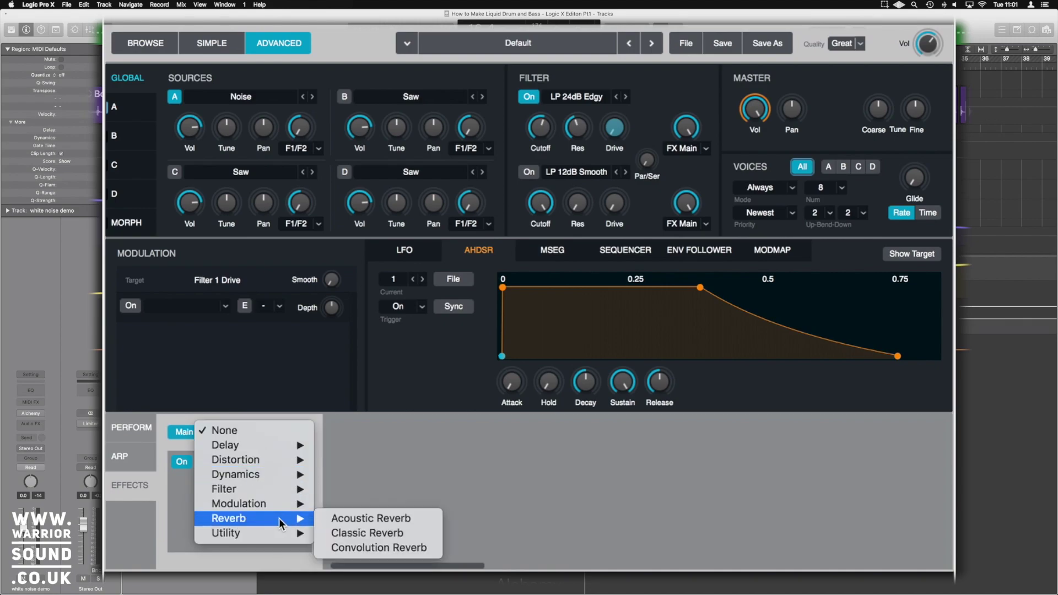
left_click(364, 524)
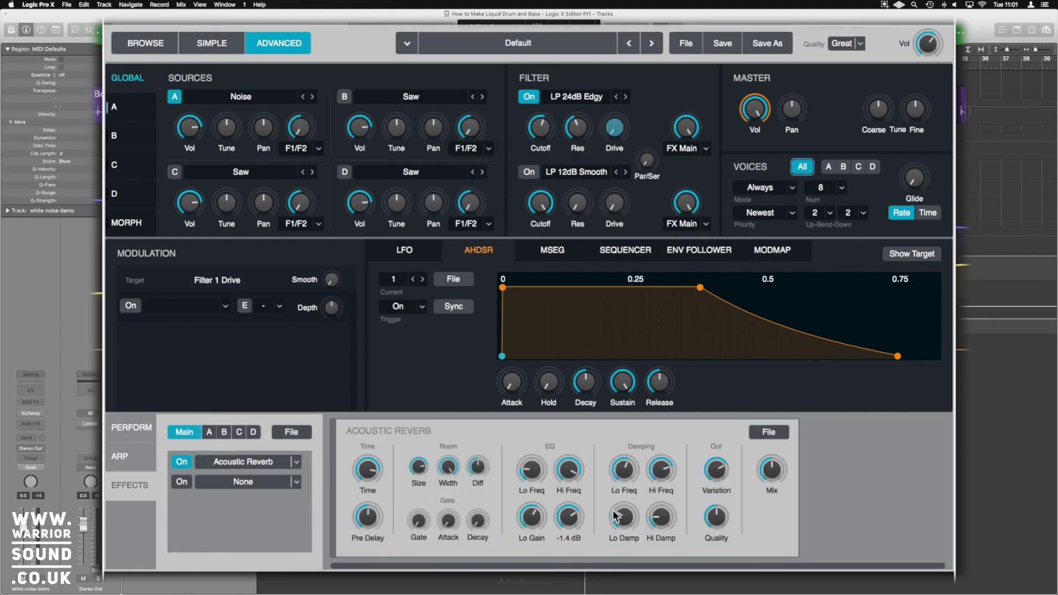
Step: Lower the Acoustic Reverb's mix slightly and enable the second effect slot
left_click(771, 473)
left_click_drag(773, 496, 775, 505)
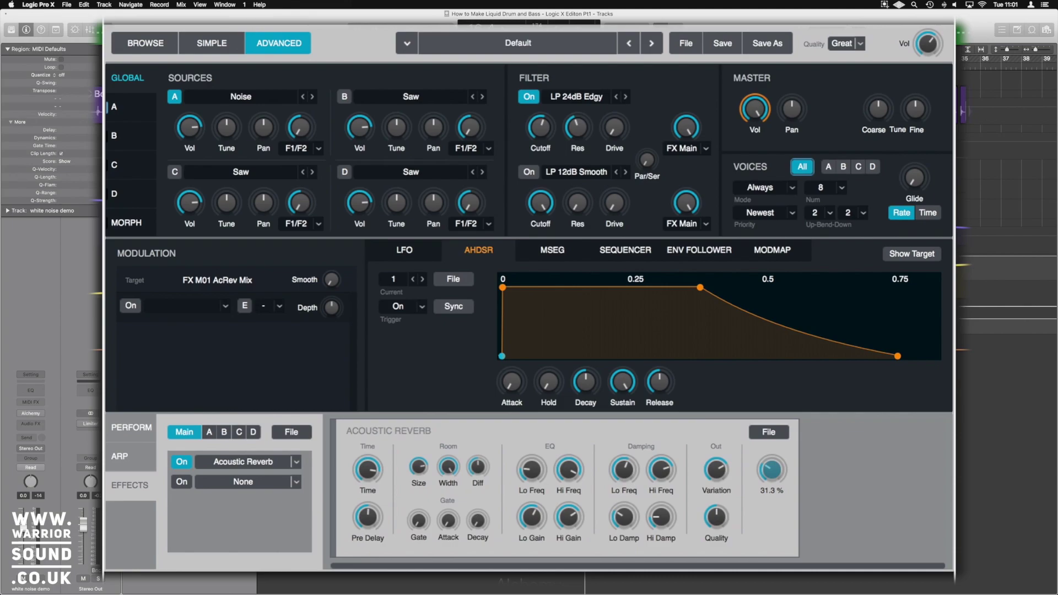
left_click(182, 481)
Step: Insert a Delay into the second effect slot after the Acoustic Reverb
left_click(297, 481)
mouse_move(287, 466)
left_click(364, 469)
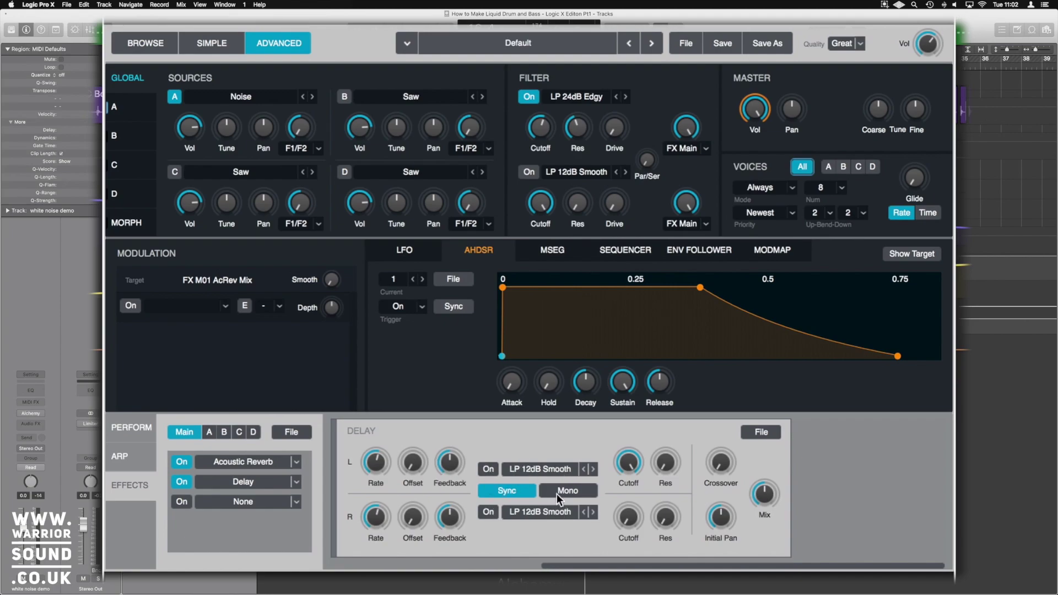
Step: Set the Delay's crossover to about 15% and its initial pan to 3.53%
left_click(717, 466)
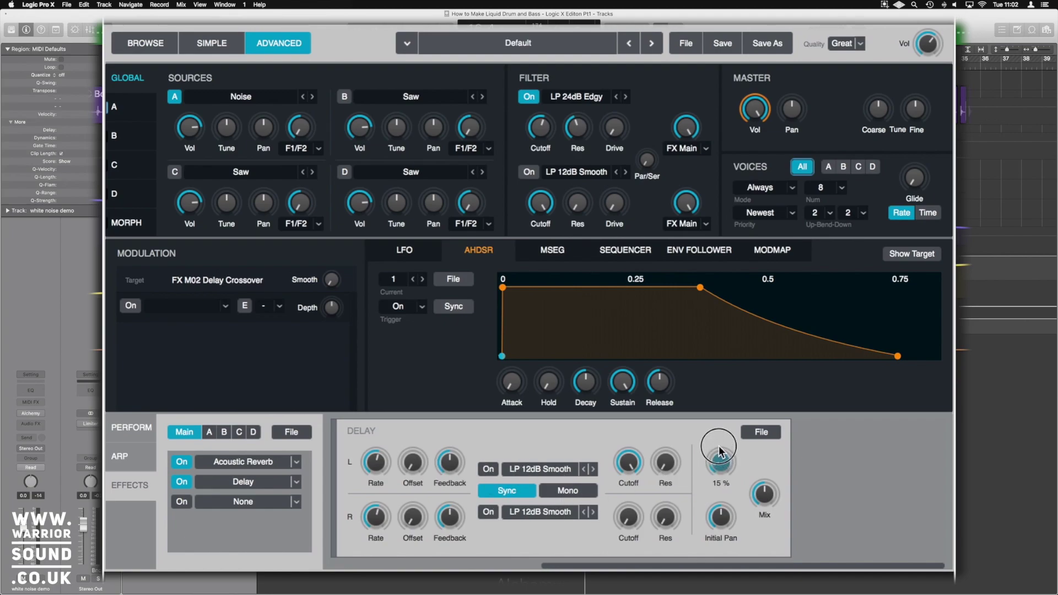
left_click_drag(723, 520, 727, 522)
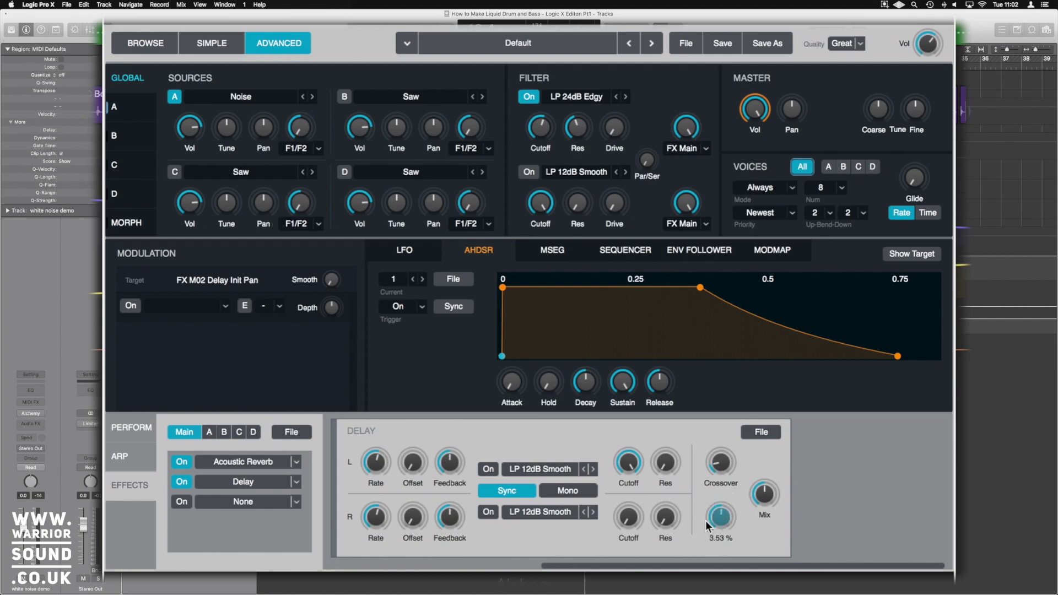
left_click(631, 519)
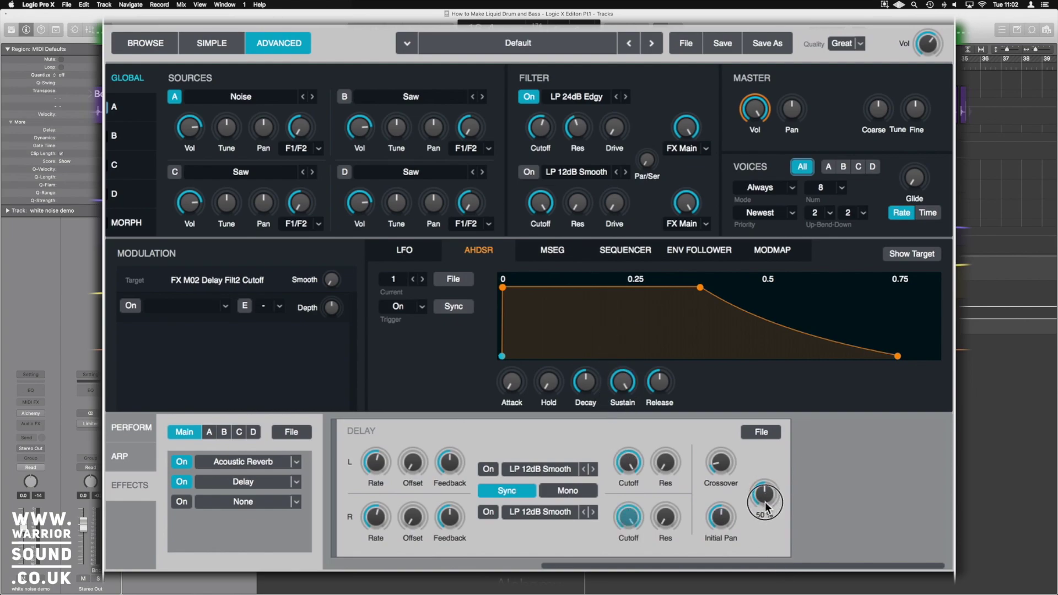